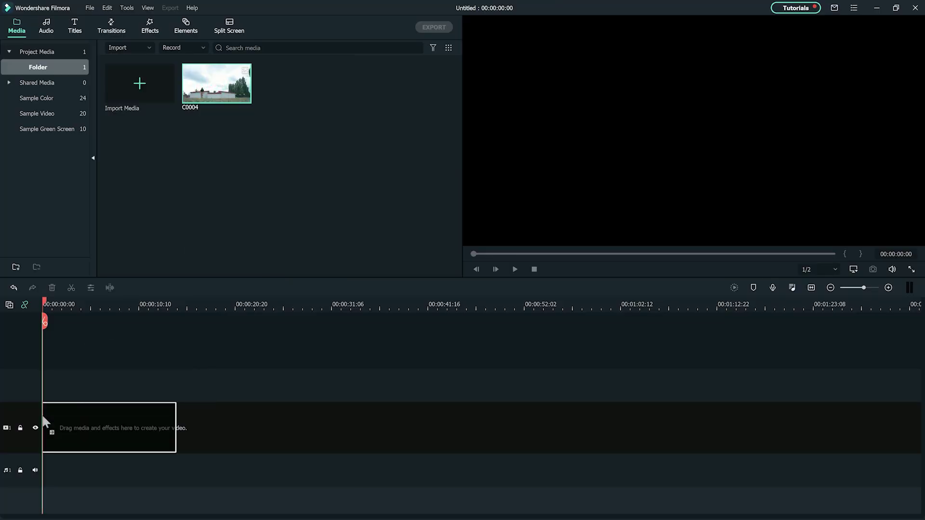
Match project settings and place a second C0004 copy on track 2 above the original
click(364, 283)
drag(216, 84, 68, 342)
drag(88, 302, 200, 315)
click(35, 431)
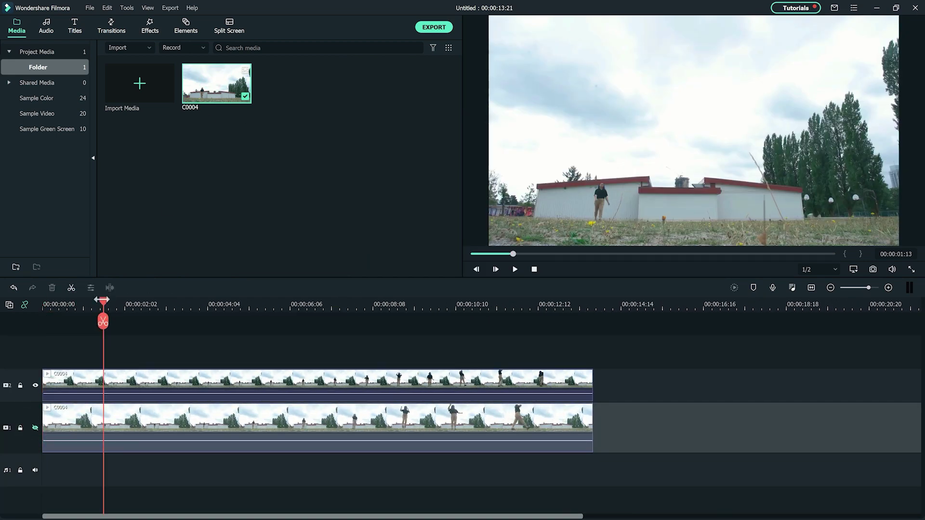
drag(96, 302, 552, 304)
Add a freeze frame to the top clip at 00:00:12:21 and delete the moving part before it
right_click(537, 385)
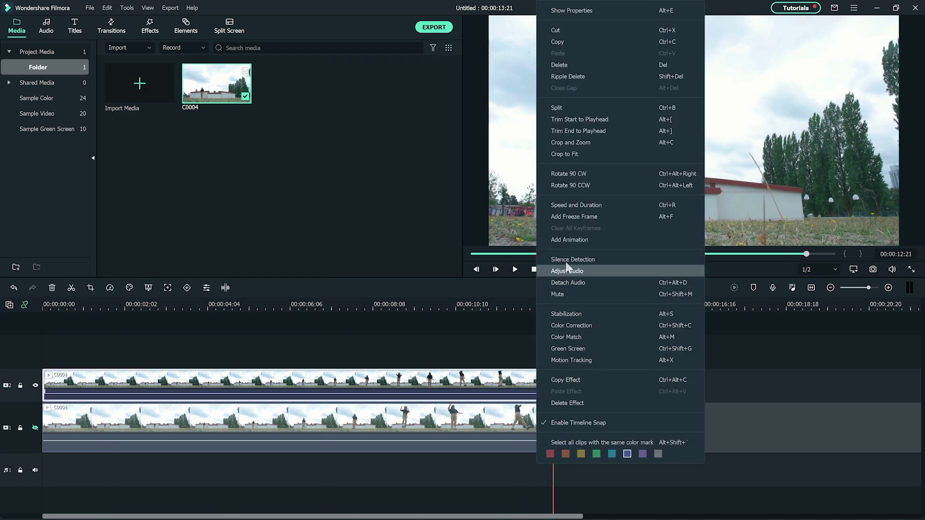
click(581, 217)
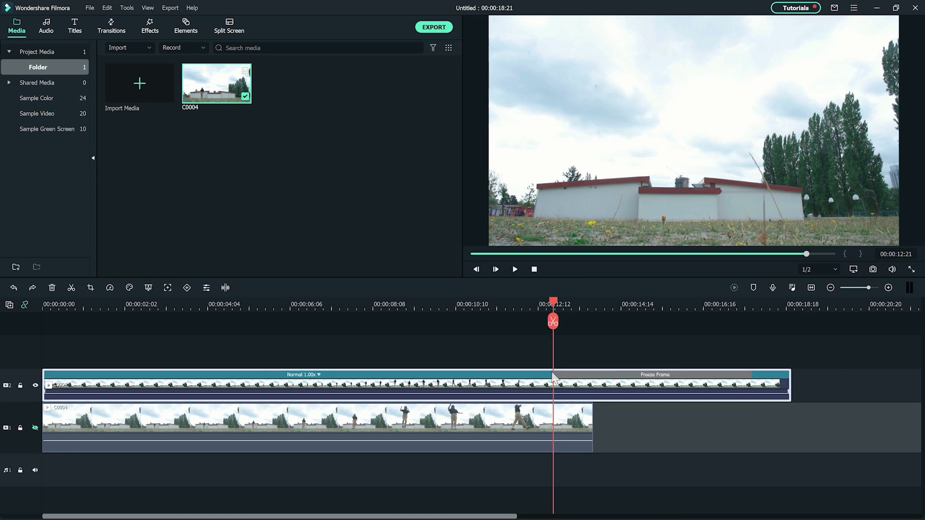
drag(553, 381, 382, 381)
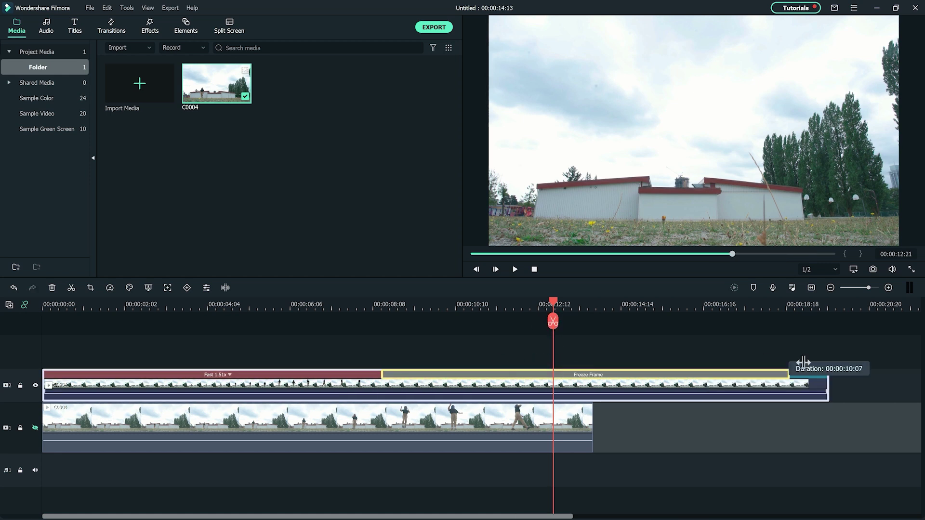
key(Delete)
Move the freeze frame to the track start, extend it, and trim off the excess
drag(553, 385, 197, 407)
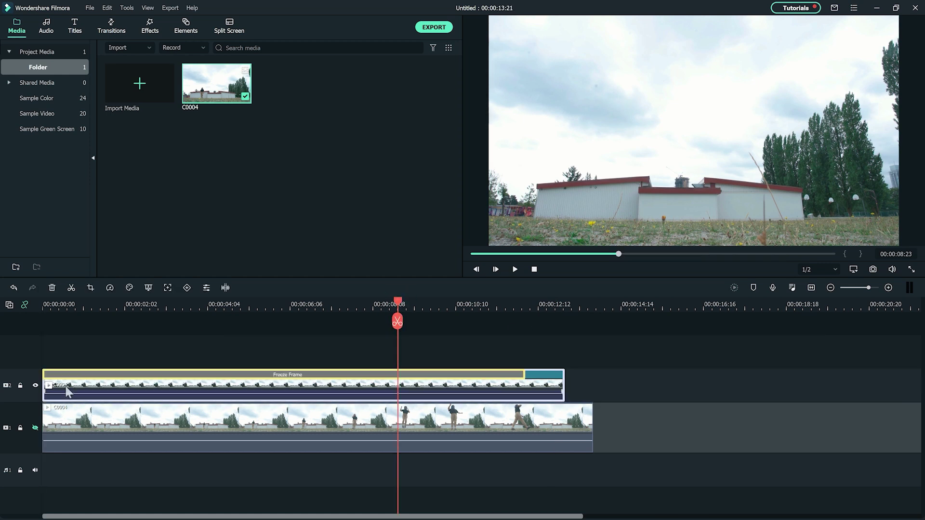
drag(525, 379, 600, 351)
click(590, 322)
key(Delete)
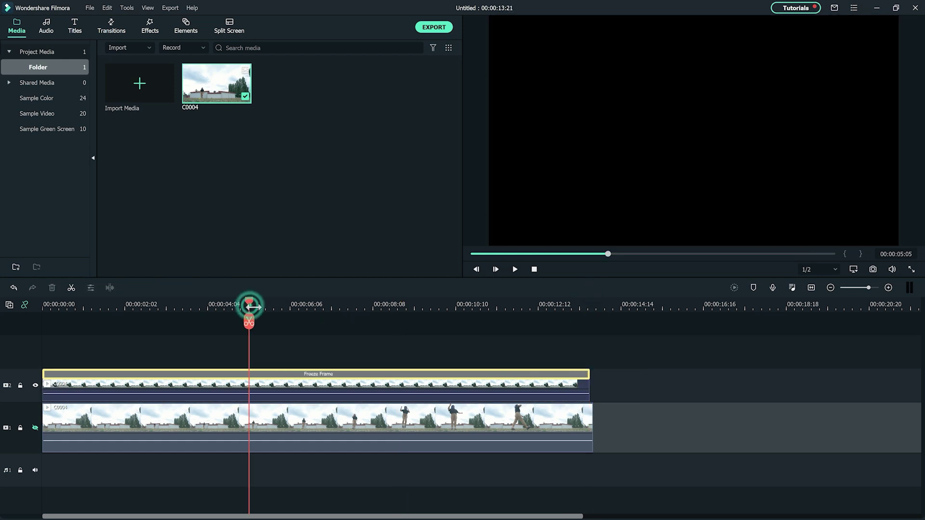
Apply the Image Mask effect to the freeze frame clip at 00:00:05:05
click(253, 307)
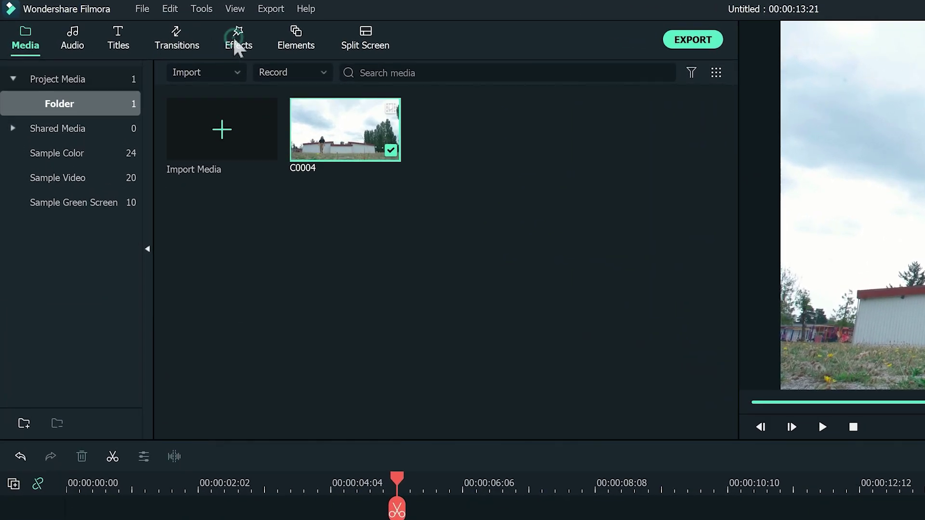
click(237, 46)
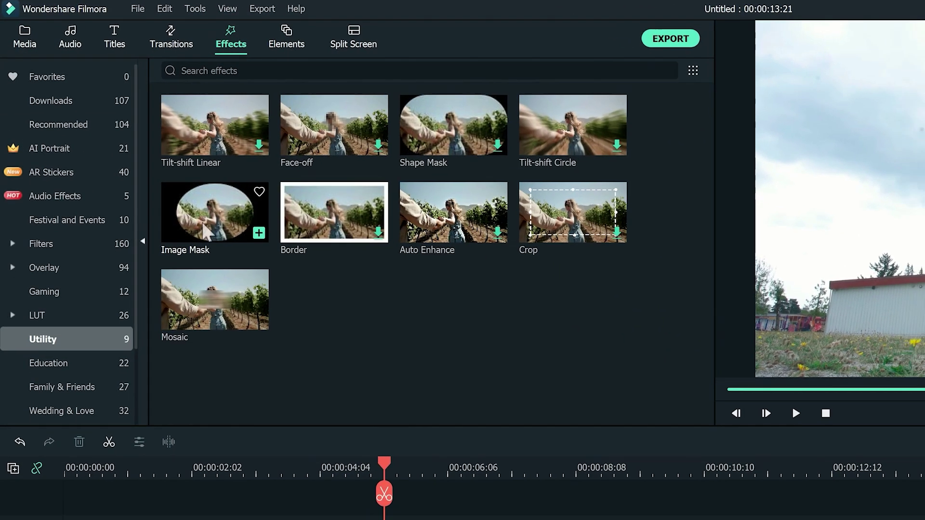
drag(204, 226, 154, 384)
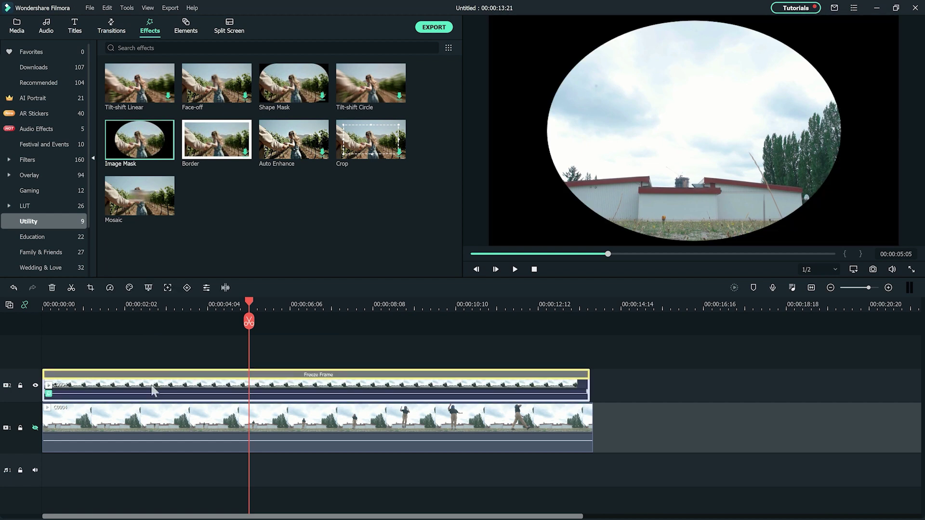
double_click(152, 389)
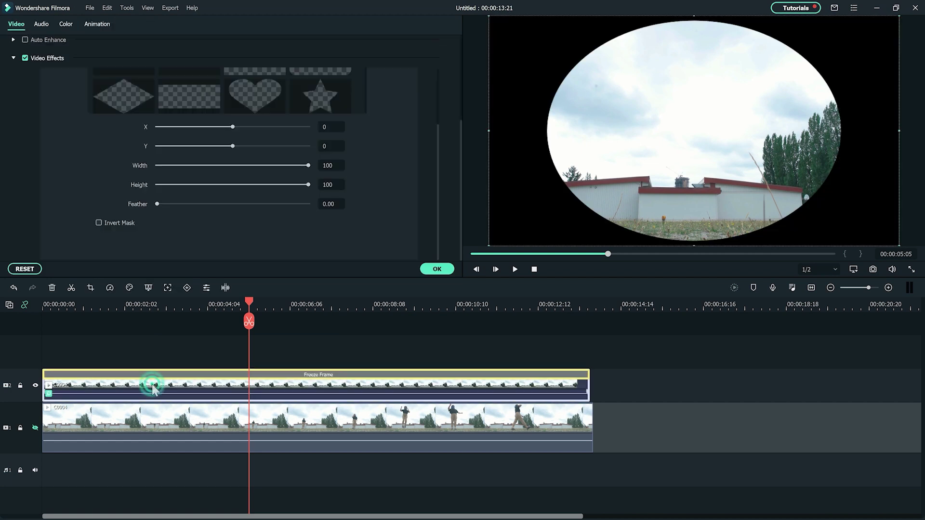
Invert the mask, use the rectangle preset at Y -369, and unhide the lower track
click(98, 223)
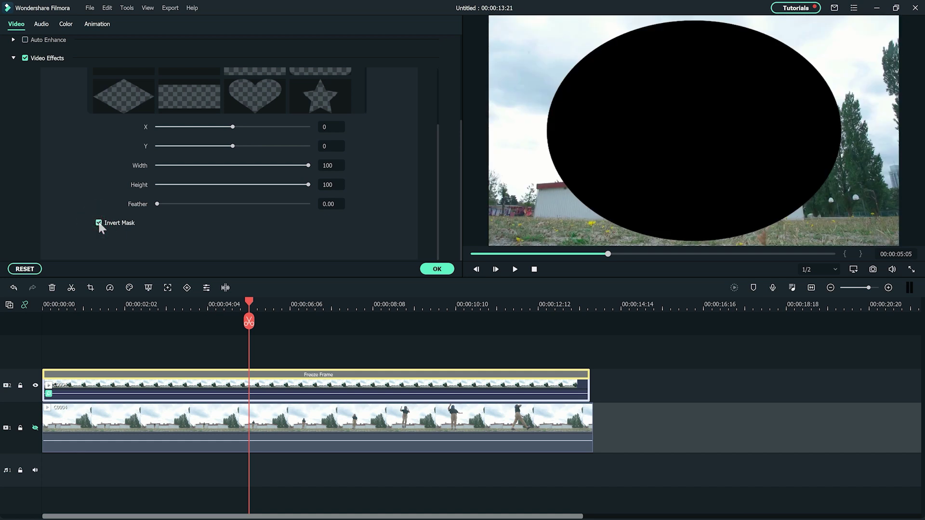
scroll(241, 169, up, 5)
click(190, 138)
drag(232, 207, 277, 207)
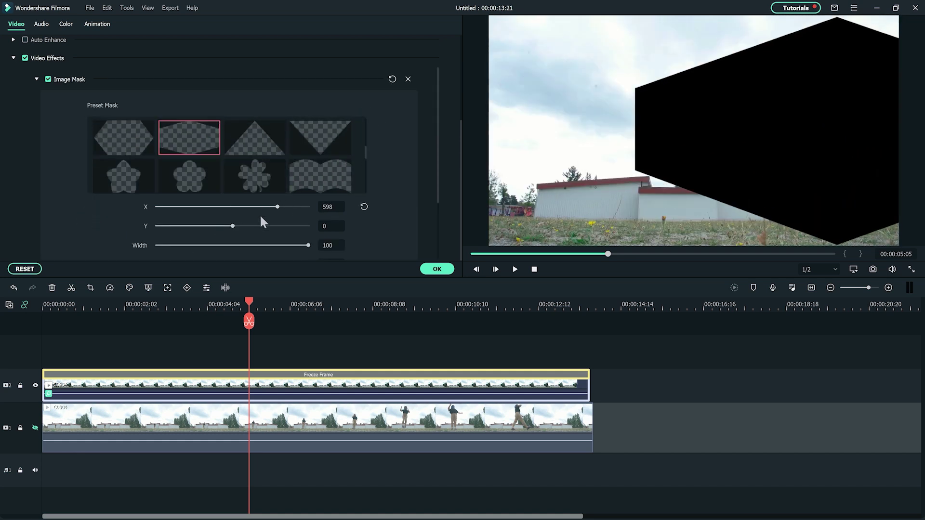
drag(232, 226, 242, 226)
scroll(439, 197, down, 2)
drag(309, 226, 202, 227)
drag(242, 188, 224, 187)
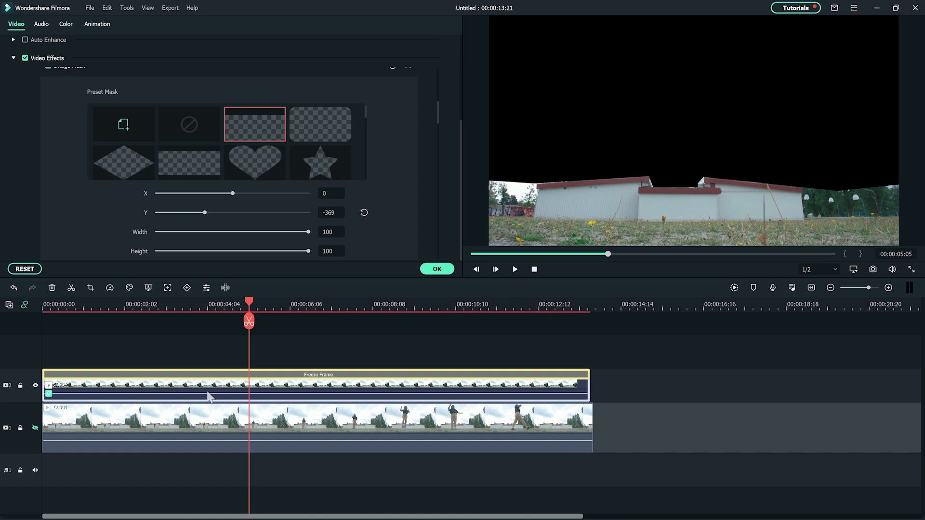
click(35, 428)
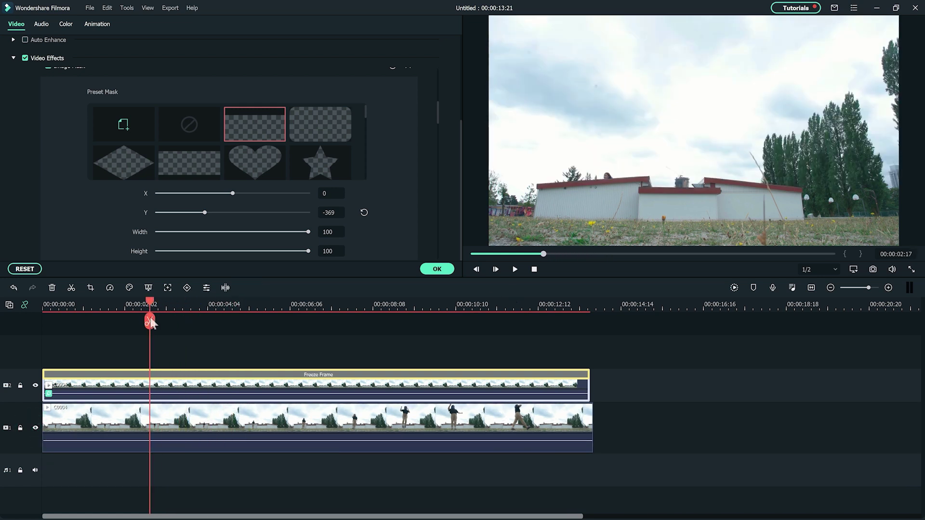
Cut the lower C0004 clip at 00:00:01:15, removing the opening and closing the gap
drag(116, 333, 106, 334)
click(102, 430)
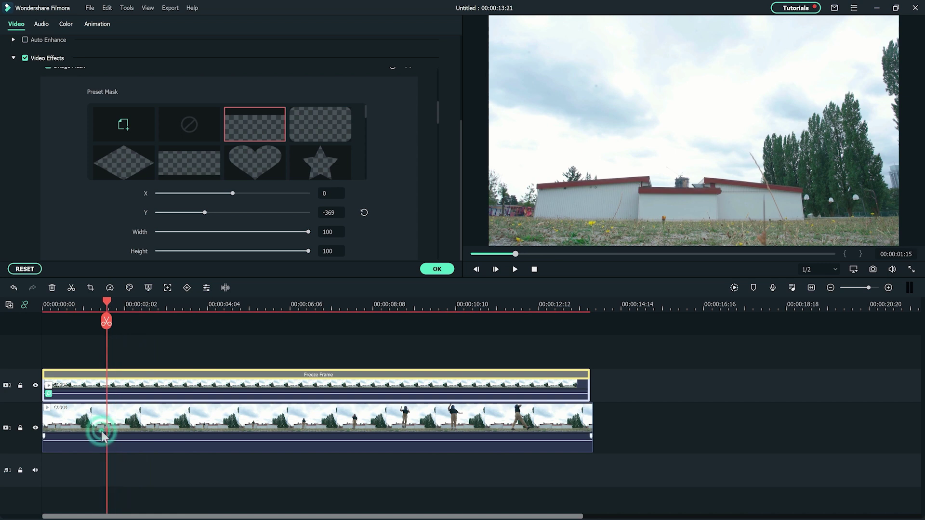
click(107, 322)
click(58, 424)
key(Delete)
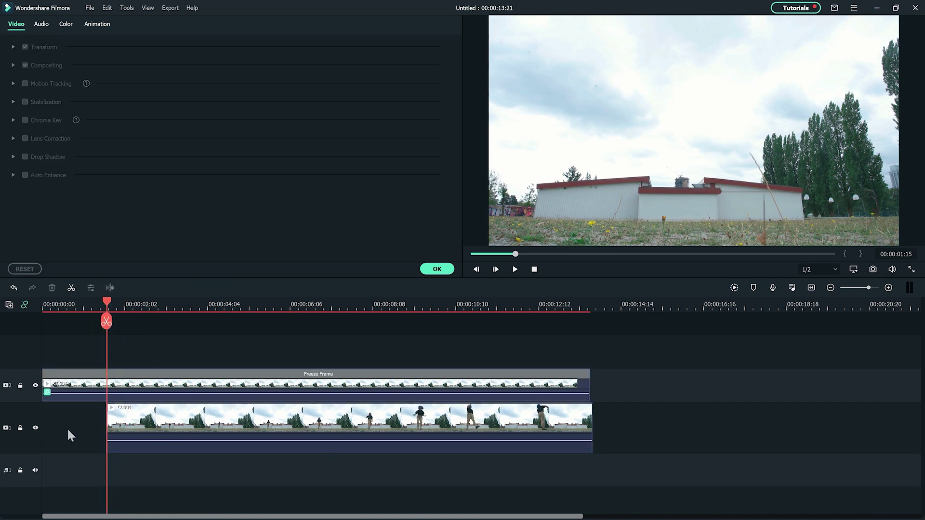
click(69, 429)
key(Delete)
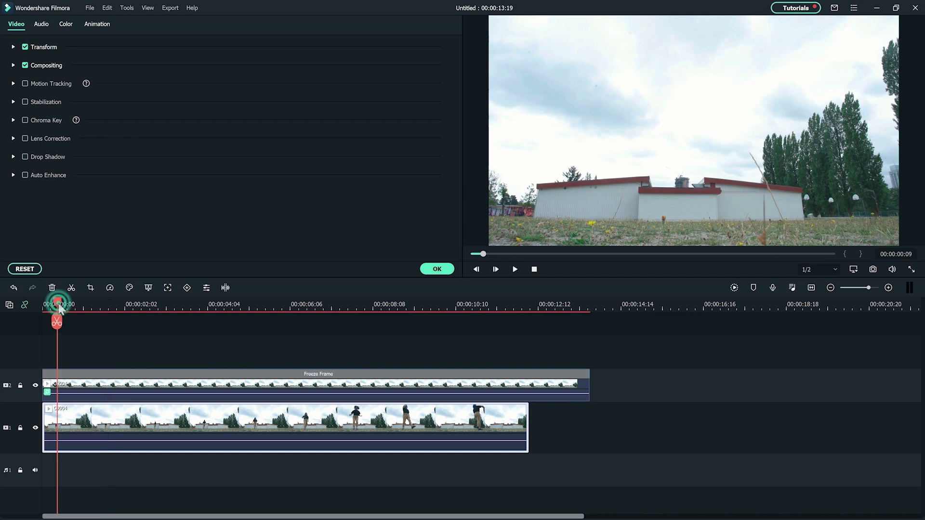
Split the freeze frame at the dancer's jump and delete the part after it
drag(43, 309, 61, 306)
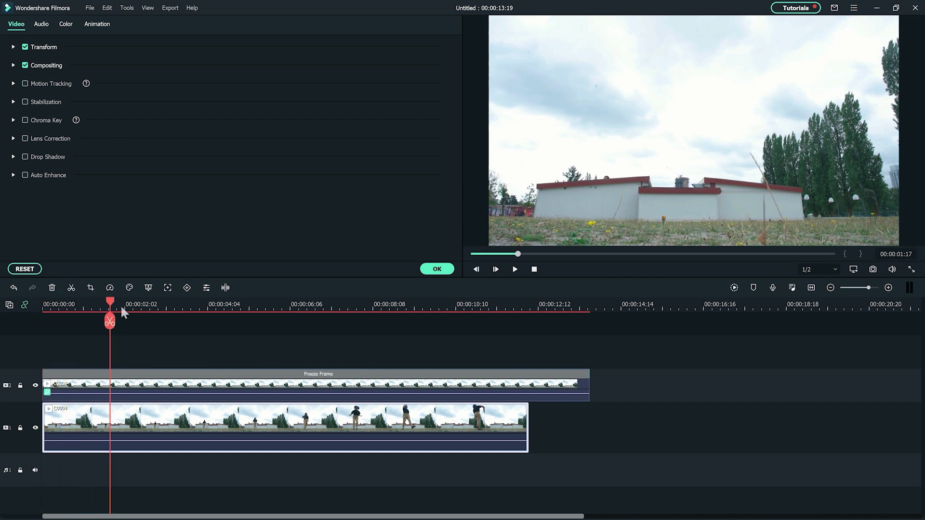
drag(128, 309, 331, 298)
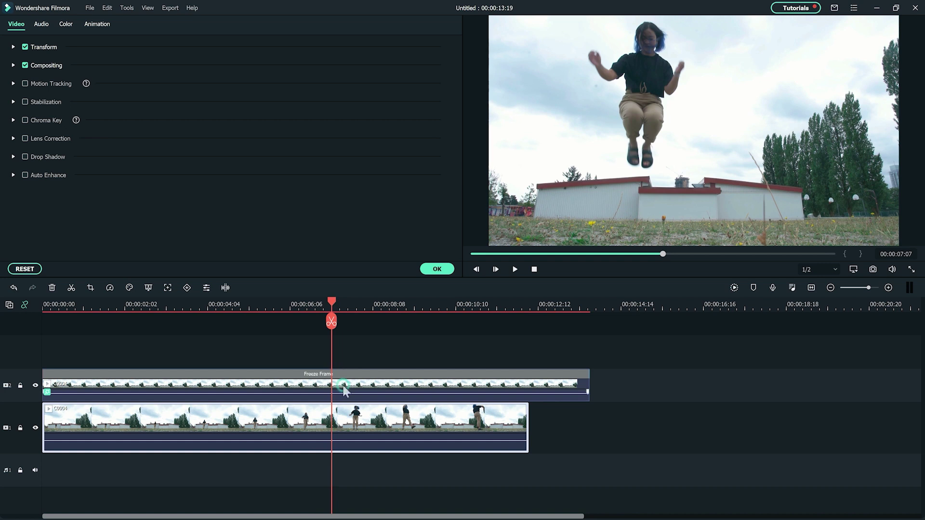
click(405, 394)
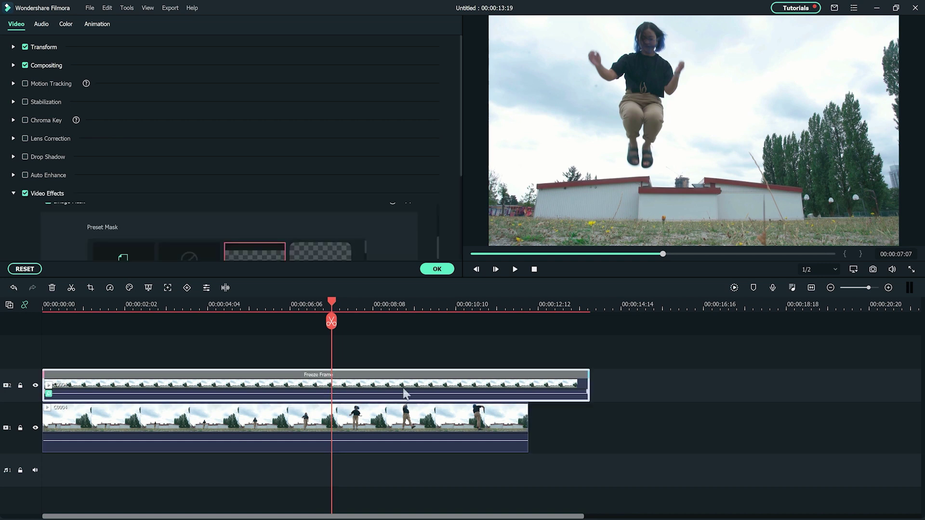
click(332, 322)
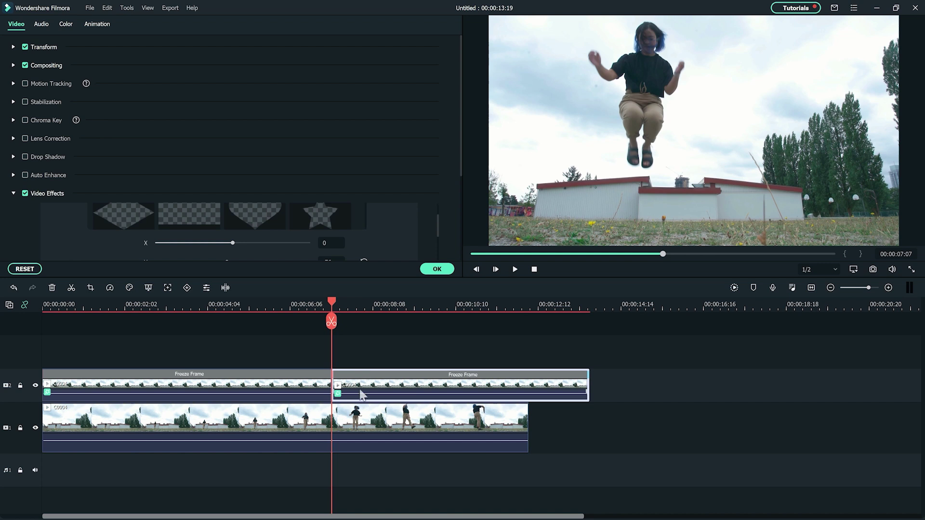
key(Delete)
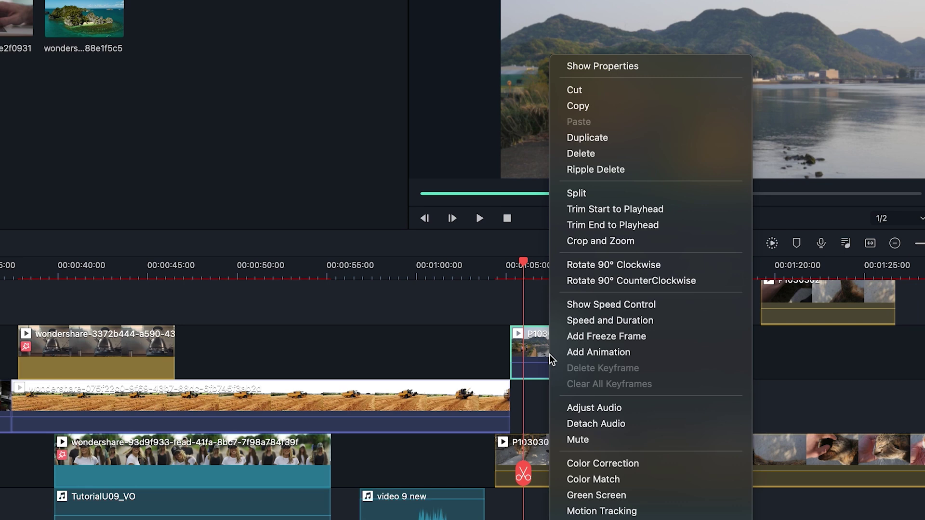
Set Pan and Zoom so the river clip pans from the right half to the left half
click(567, 240)
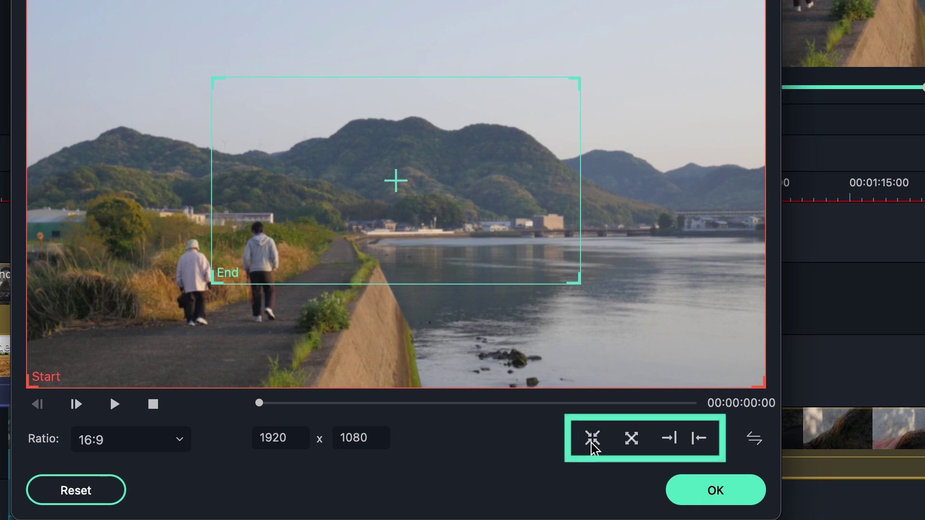
click(633, 441)
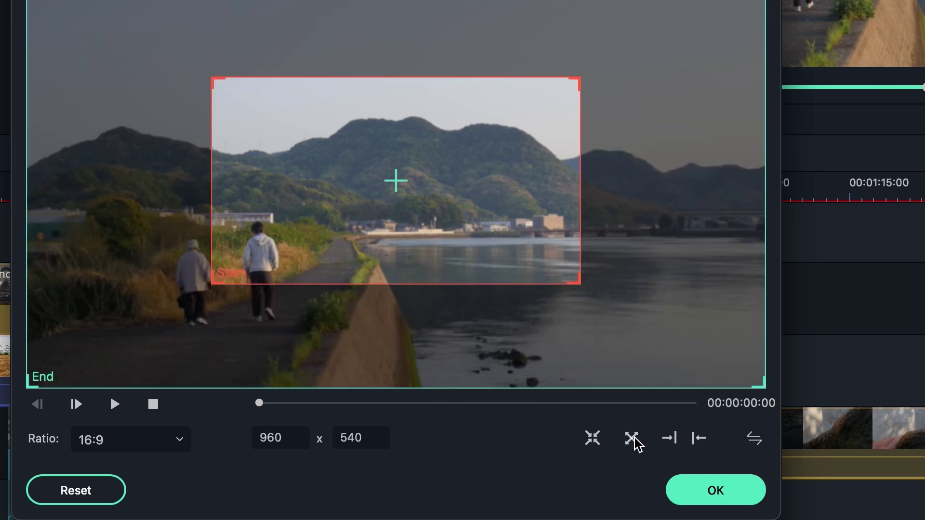
click(671, 440)
click(698, 438)
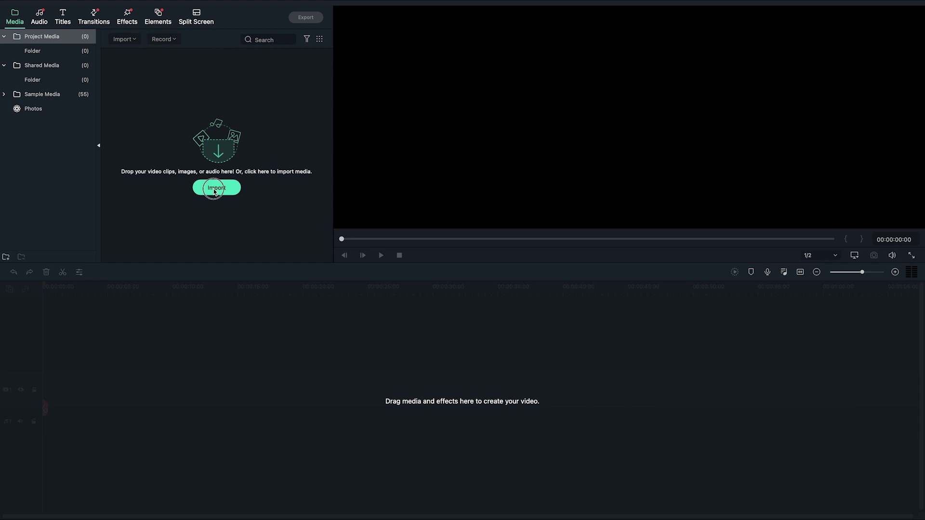
Import all 21 Paris files and widen the media library to three columns
click(216, 187)
key(super+a)
key(Return)
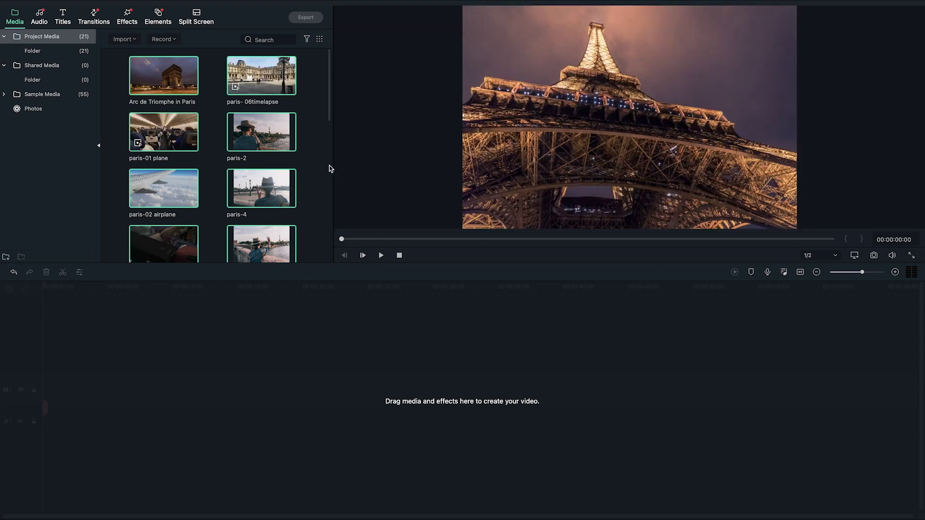
scroll(332, 166, down, 2)
drag(333, 165, 355, 172)
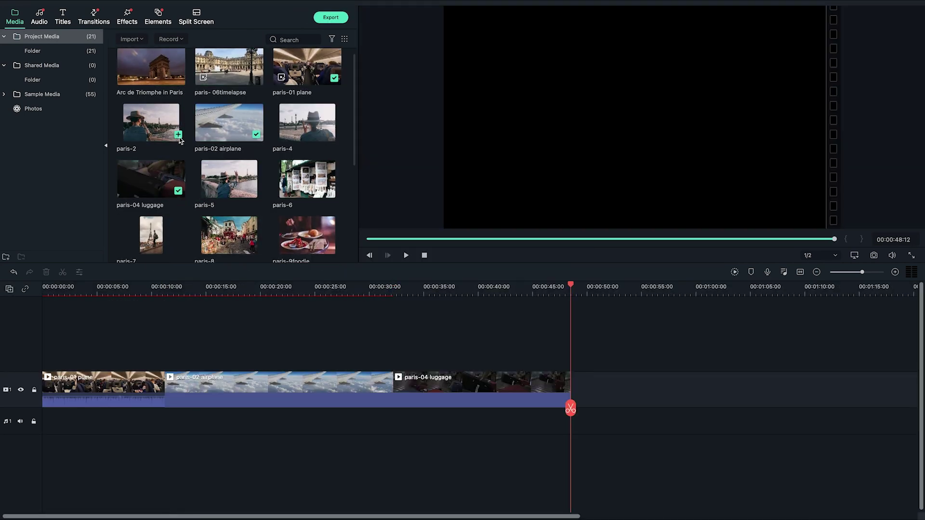
Append the Paris clips to the timeline in order, from paris-2 through paris-tower
click(178, 135)
scroll(229, 154, down, 3)
click(334, 165)
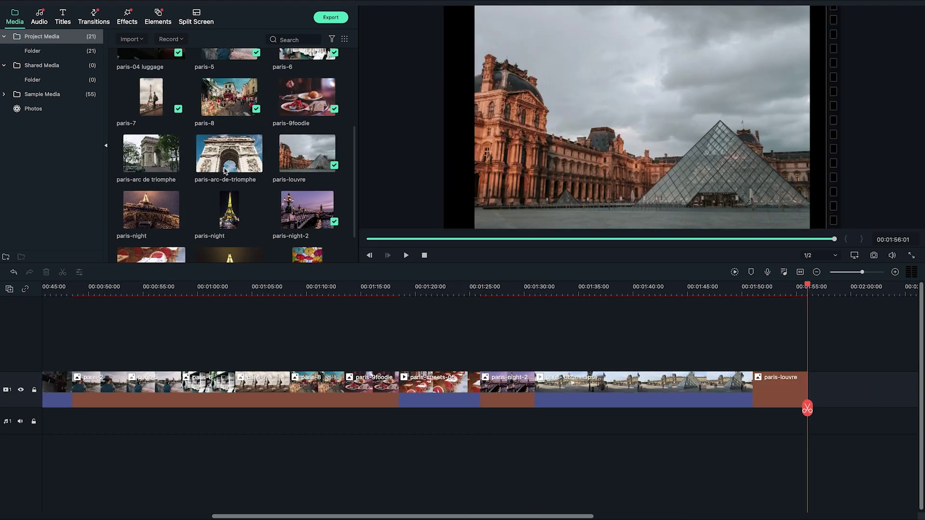
click(256, 166)
click(256, 166)
click(178, 221)
scroll(228, 193, down, 1)
click(256, 232)
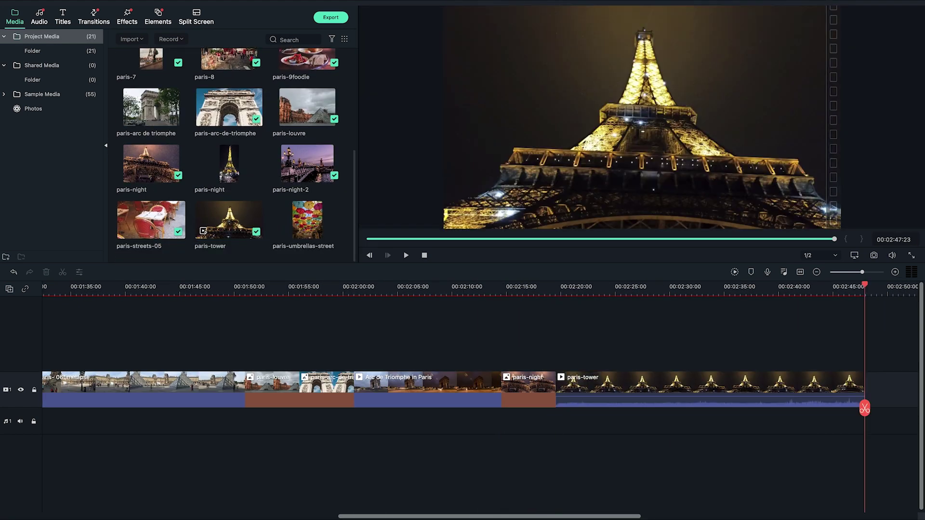
drag(319, 287, 373, 288)
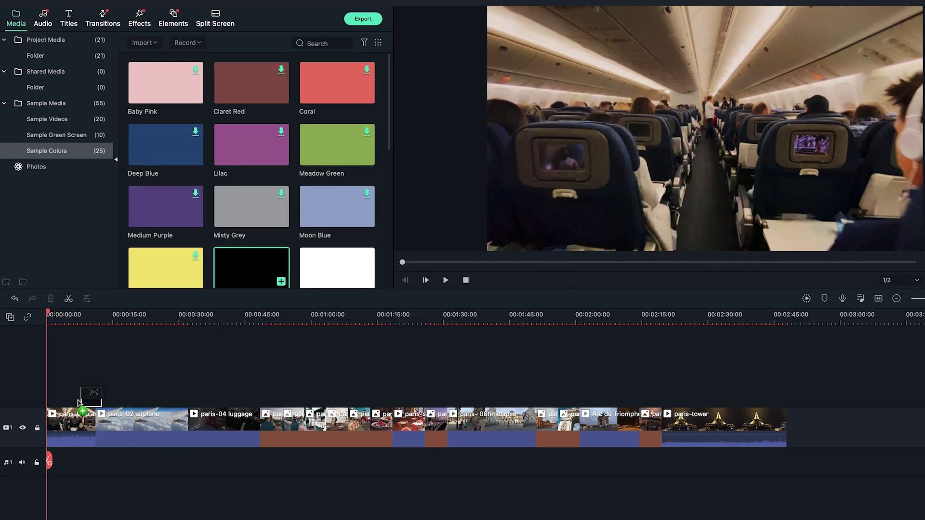
Put a black color clip at the timeline start with Title 29 above it
drag(365, 398, 46, 385)
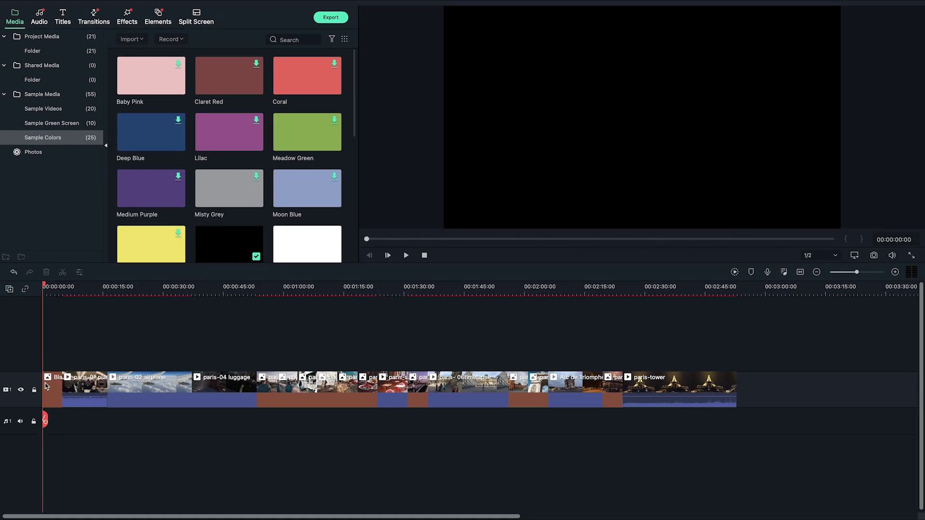
click(62, 17)
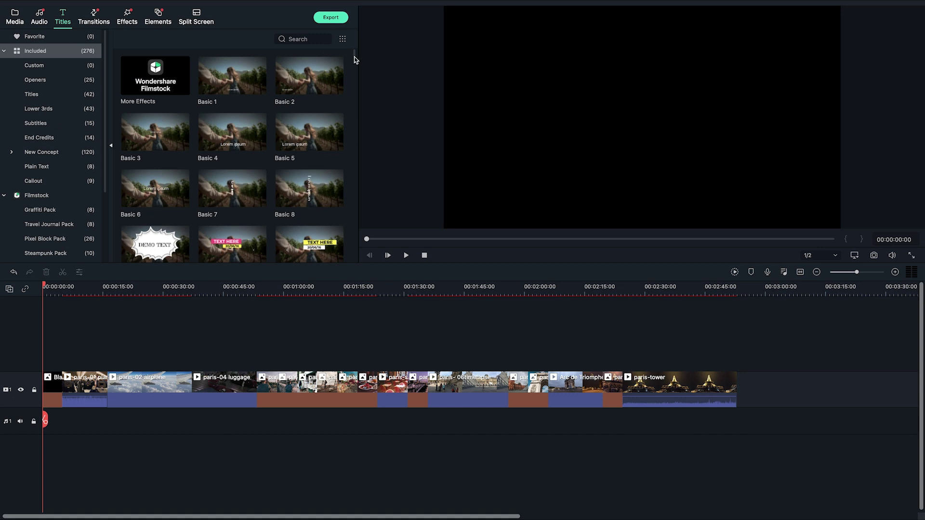
drag(355, 58, 356, 255)
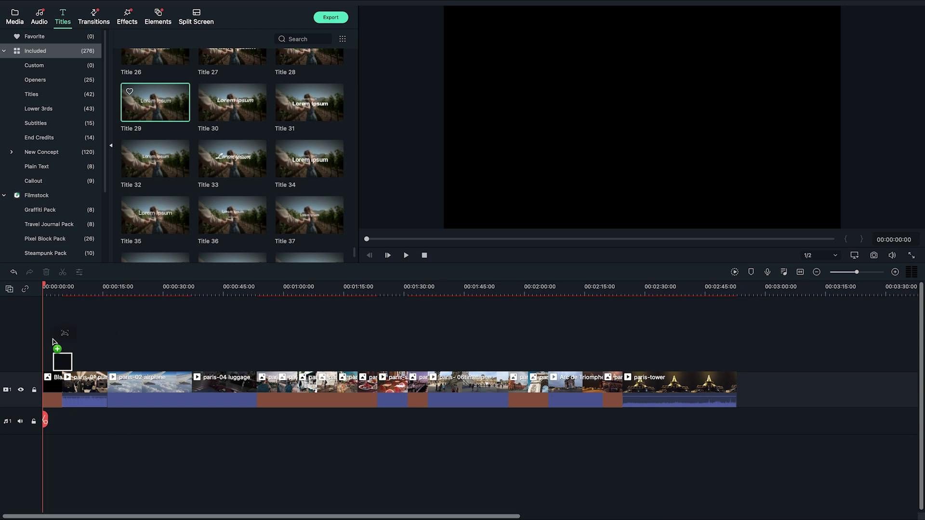
drag(43, 343, 45, 357)
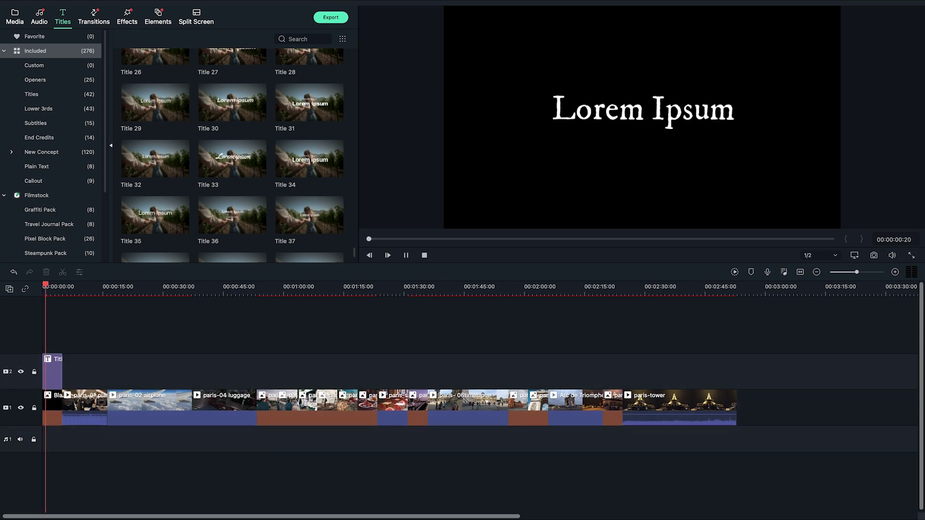
click(424, 259)
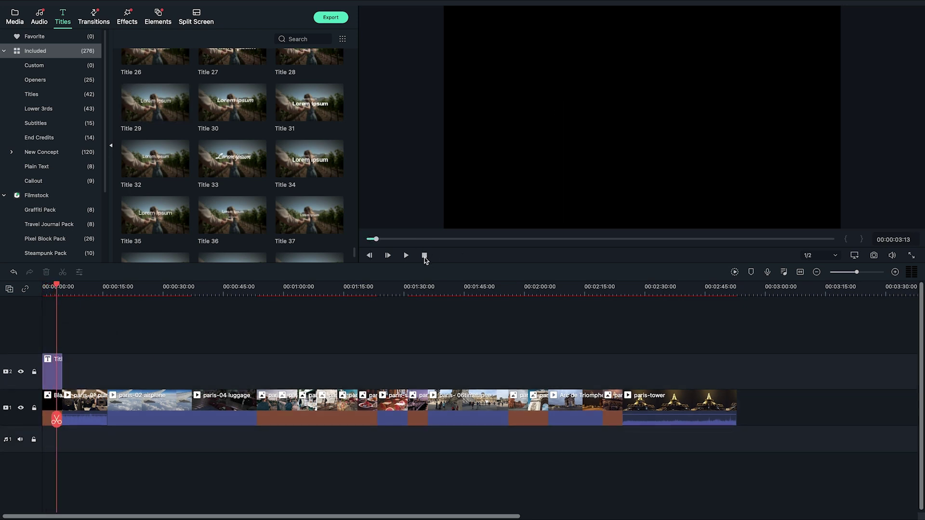
Change the title to 'My Trip to Paris' in Montserrat Light, size 100
double_click(50, 375)
text(My Trip to Paris)
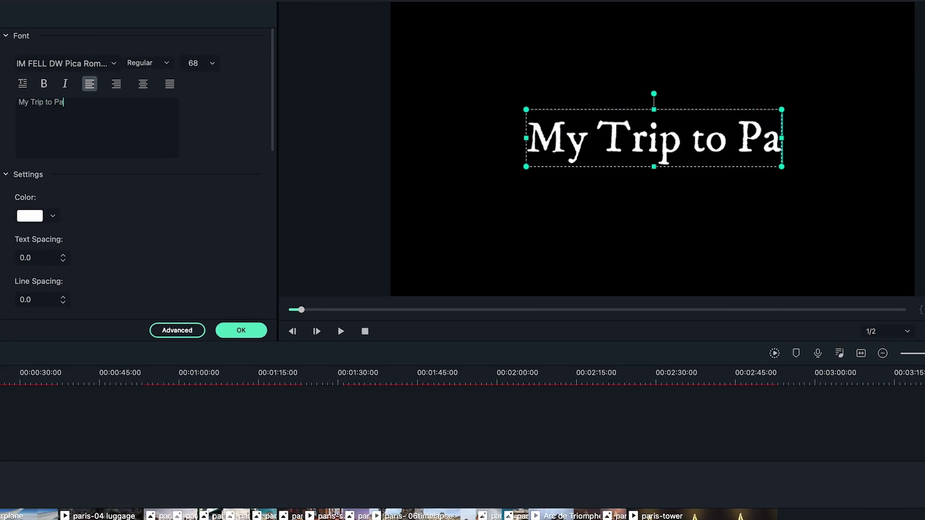
click(195, 53)
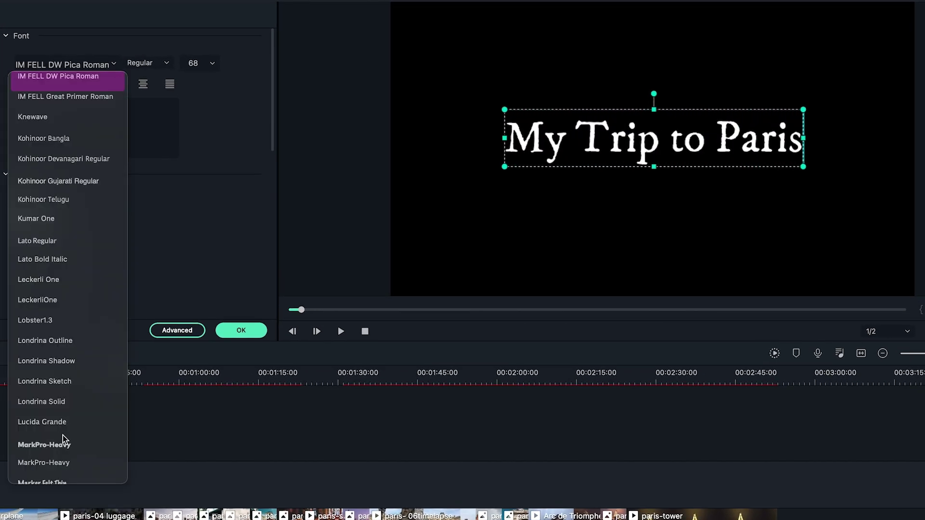
scroll(64, 439, down, 3)
click(57, 421)
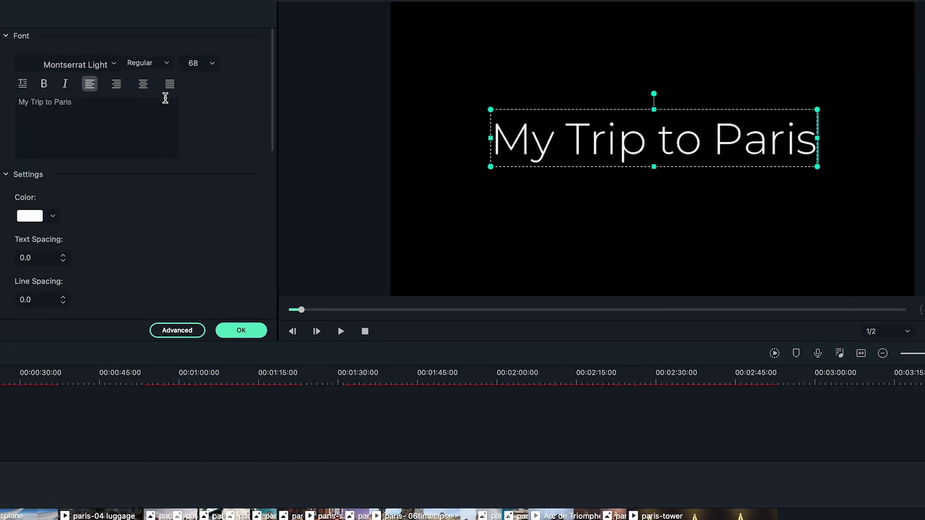
click(212, 72)
click(199, 216)
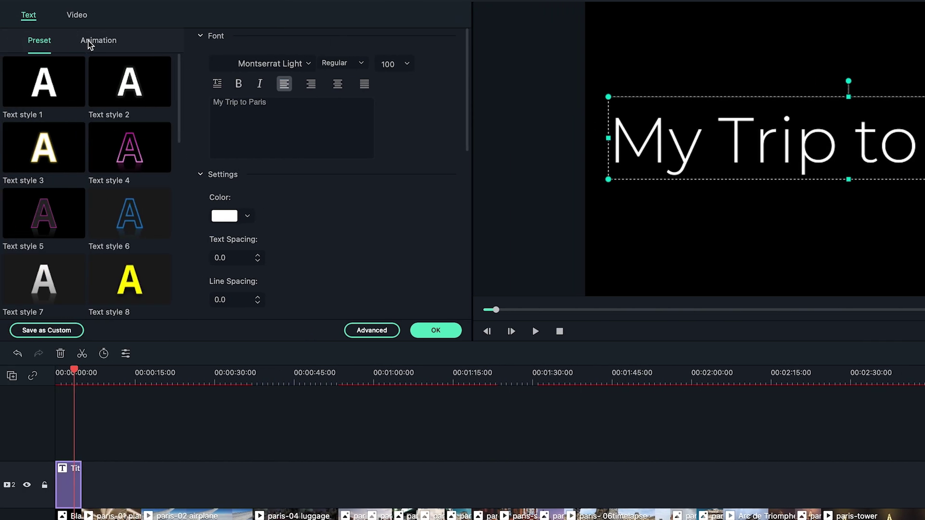
Stretch the title's animation to about three seconds in the advanced text editor
click(89, 42)
scroll(123, 102, down, 5)
scroll(123, 105, down, 10)
click(372, 332)
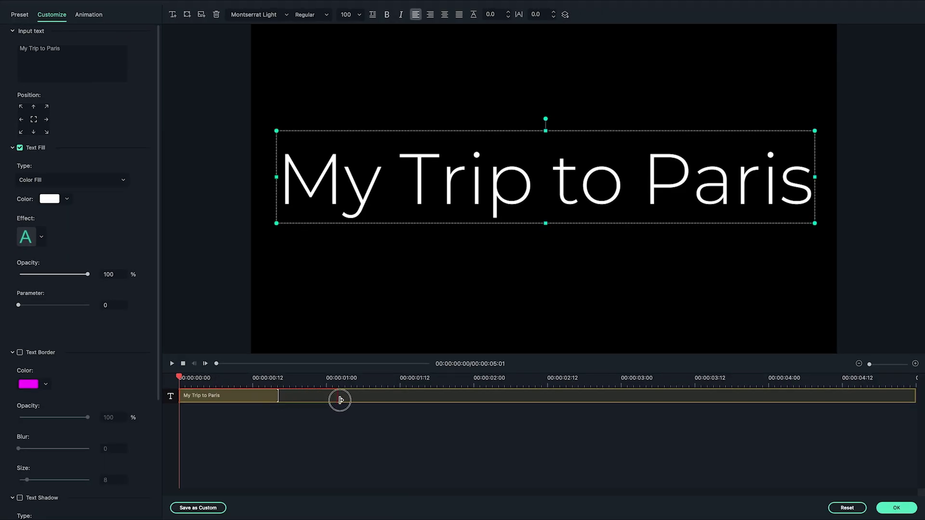
click(646, 402)
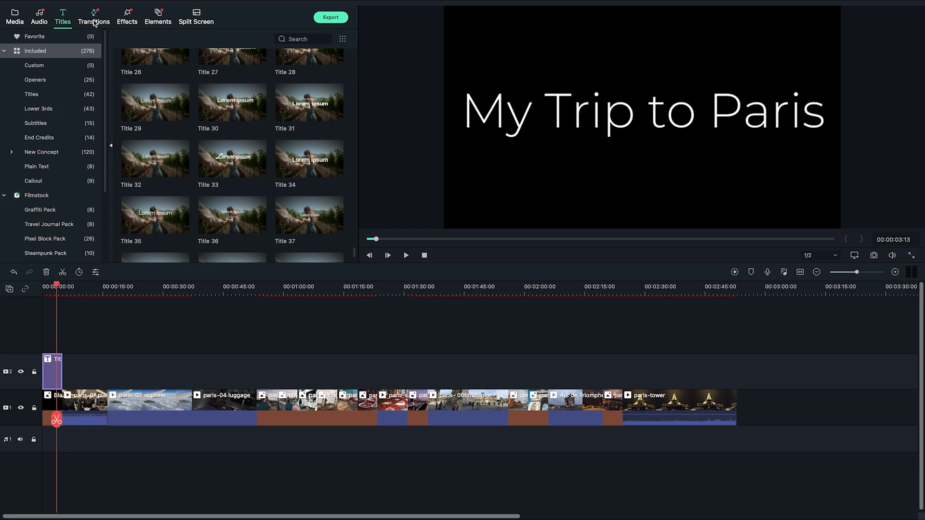
Find the Fade transition by searching 'fad', add it to the timeline, and play back
click(94, 21)
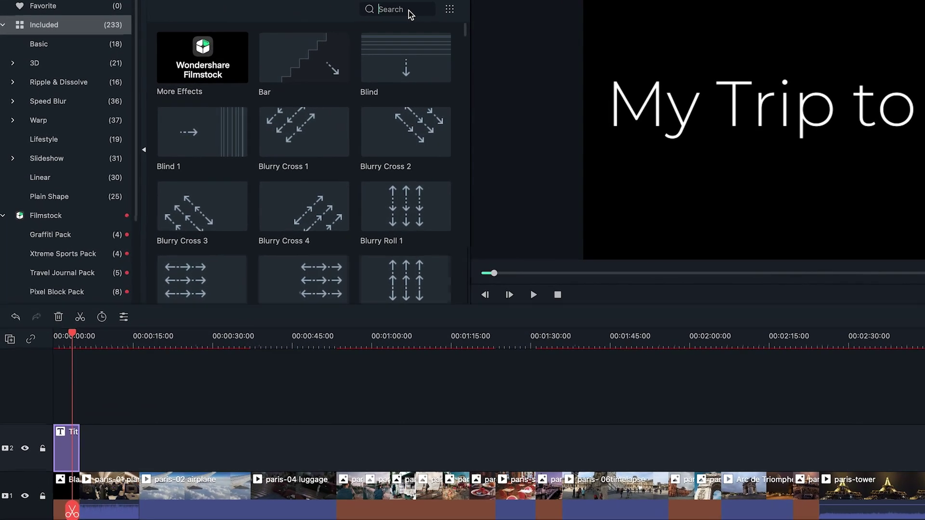
text(fade)
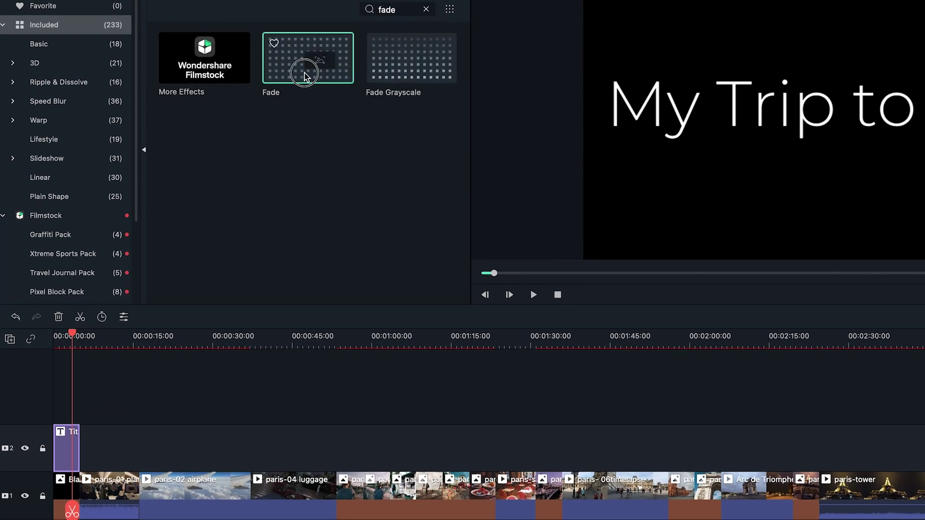
drag(76, 497, 76, 497)
click(533, 294)
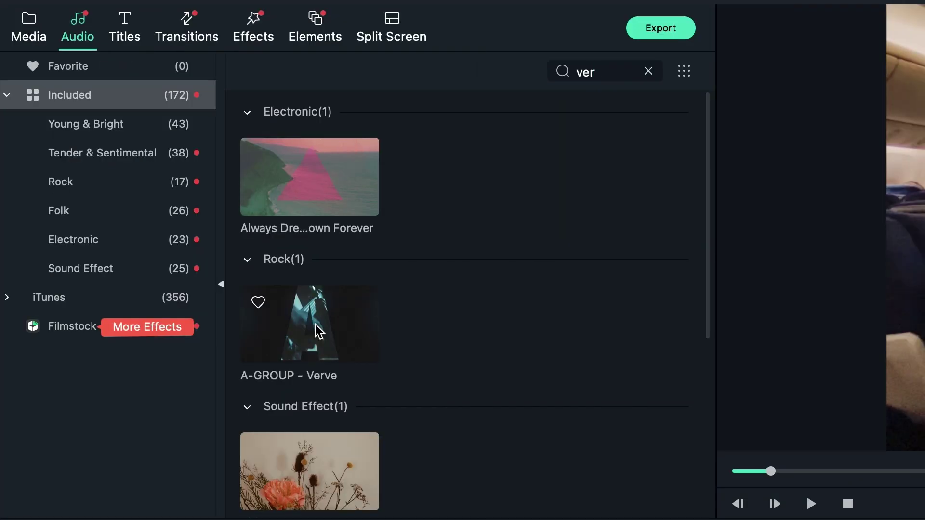
Run Beat Detection on A-GROUP - Verve and place it on the audio track
right_click(319, 331)
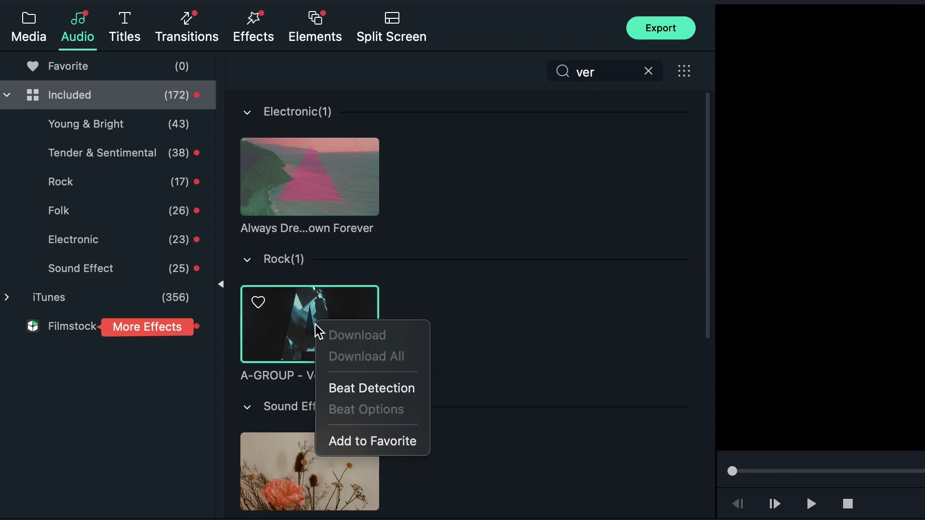
click(383, 390)
drag(313, 337, 47, 439)
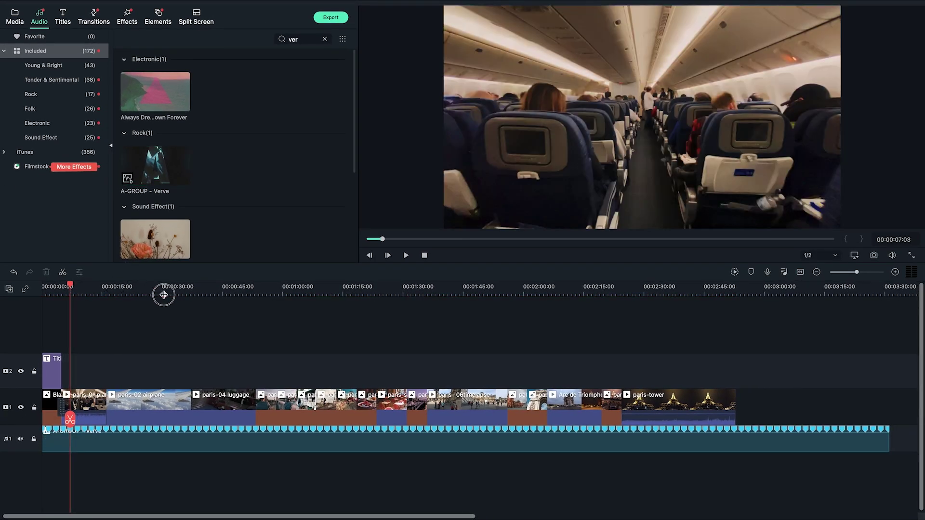
scroll(163, 295, up, 5)
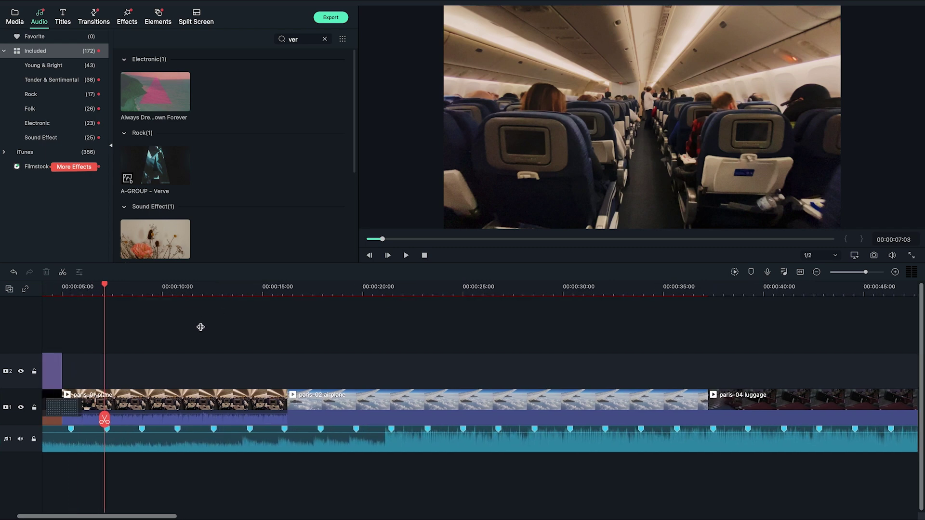
Trim paris-01 plane, paris-02 airplane and paris-04 luggage to end on beat markers
drag(288, 418, 178, 418)
drag(598, 405, 320, 404)
drag(644, 404, 463, 405)
drag(169, 516, 171, 515)
drag(313, 404, 241, 405)
Trim the later clips, including paris-8 and paris-9foodie, to end on beat markers
scroll(133, 409, right, 3)
drag(418, 405, 355, 405)
drag(454, 405, 389, 405)
drag(497, 411, 461, 411)
drag(561, 412, 496, 412)
click(632, 419)
drag(637, 416, 603, 416)
scroll(603, 415, right, 5)
click(645, 414)
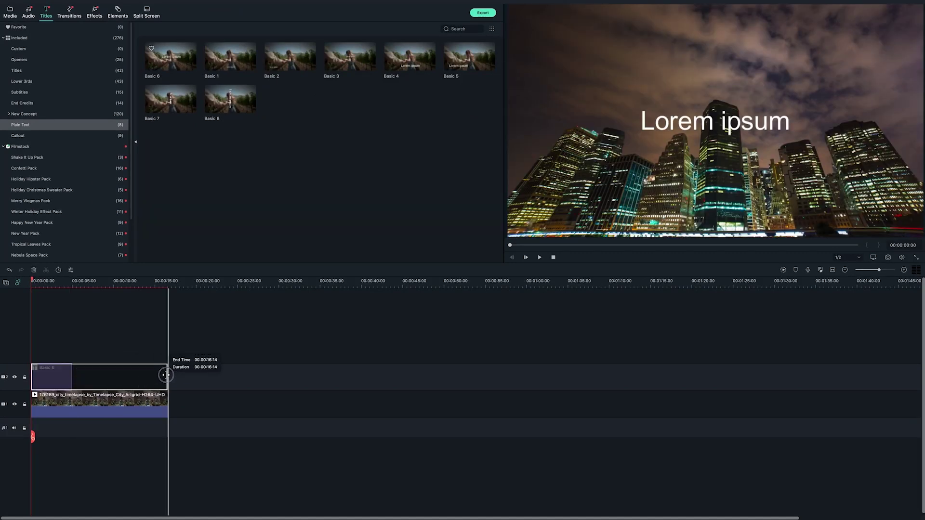
Extend Basic 6 over the city clip and make it read 'Hello World!' in Mark Pro Heavy
drag(163, 375, 164, 374)
double_click(135, 375)
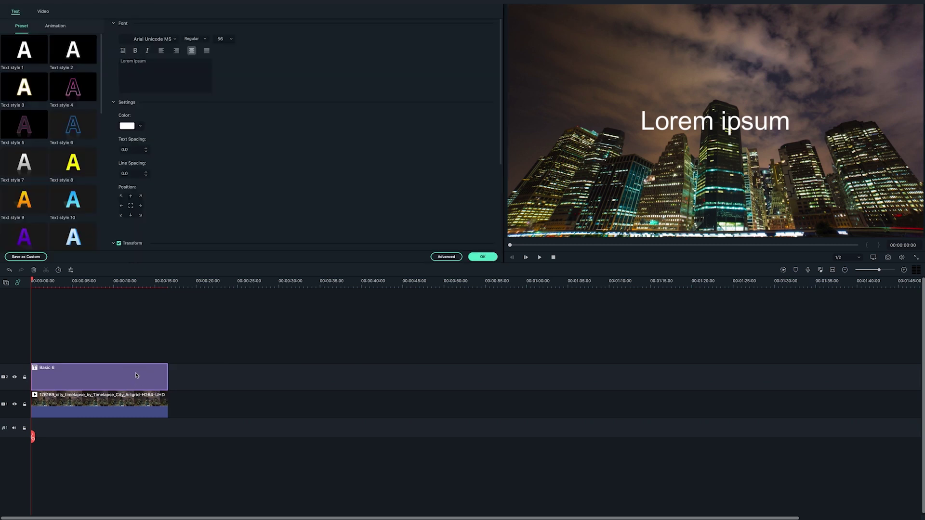
drag(145, 61, 106, 61)
text(Hello World!)
key(ctrl+a)
click(167, 39)
text(Mark Pro)
key(Return)
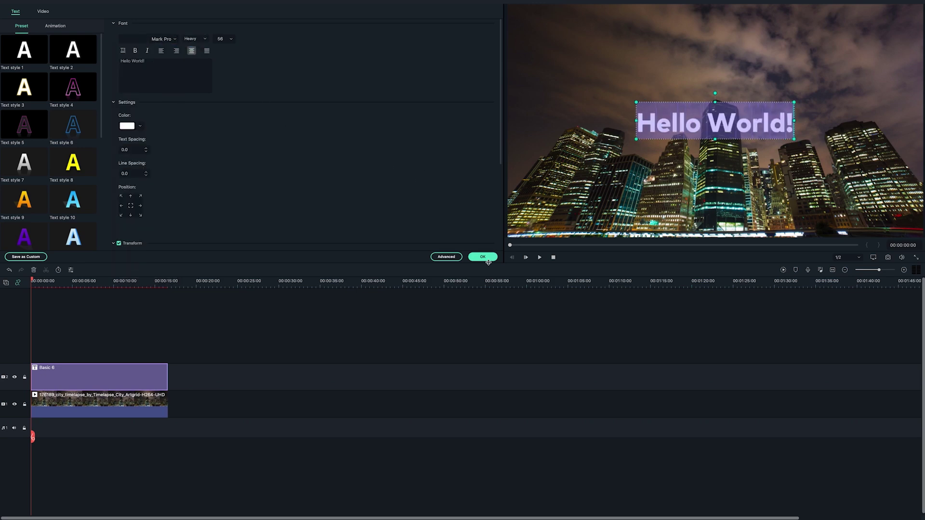
click(483, 257)
Give the Basic 6 title the Right Roll animation
double_click(80, 377)
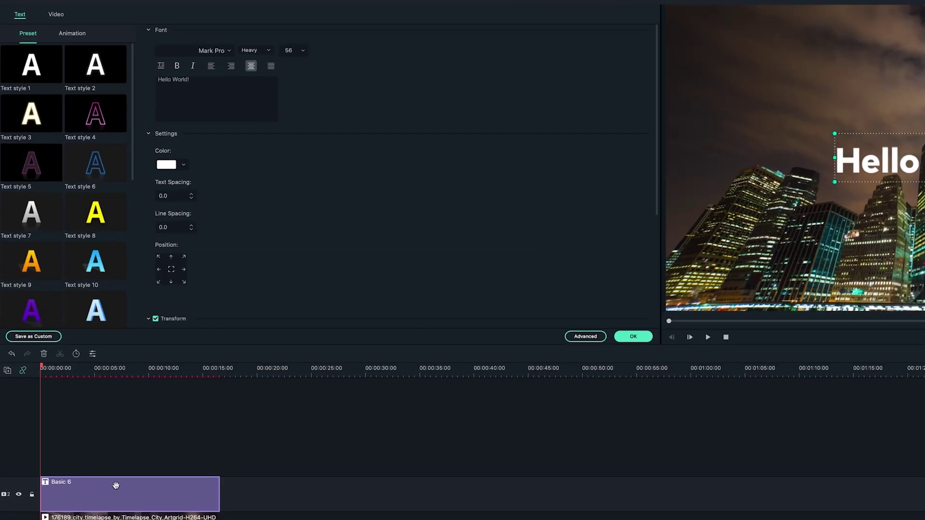
click(111, 51)
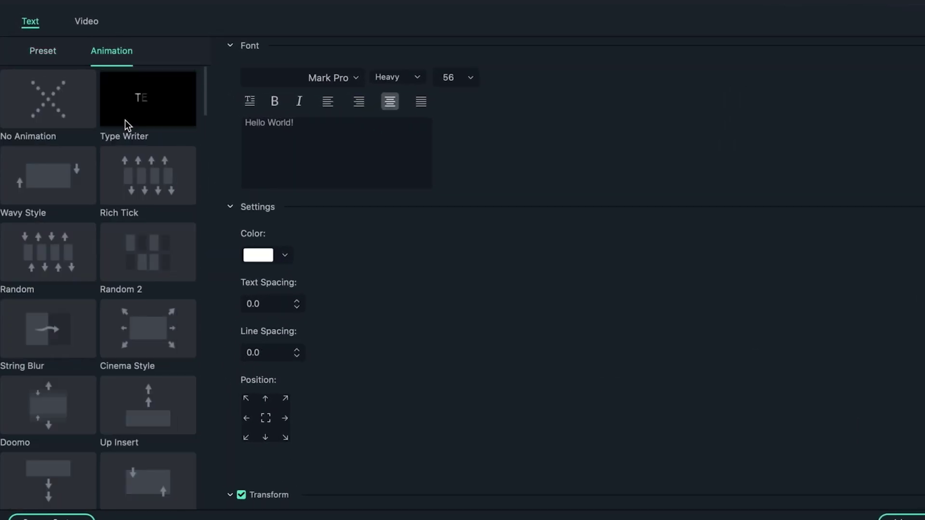
scroll(125, 120, down, 5)
scroll(125, 120, down, 8)
click(63, 346)
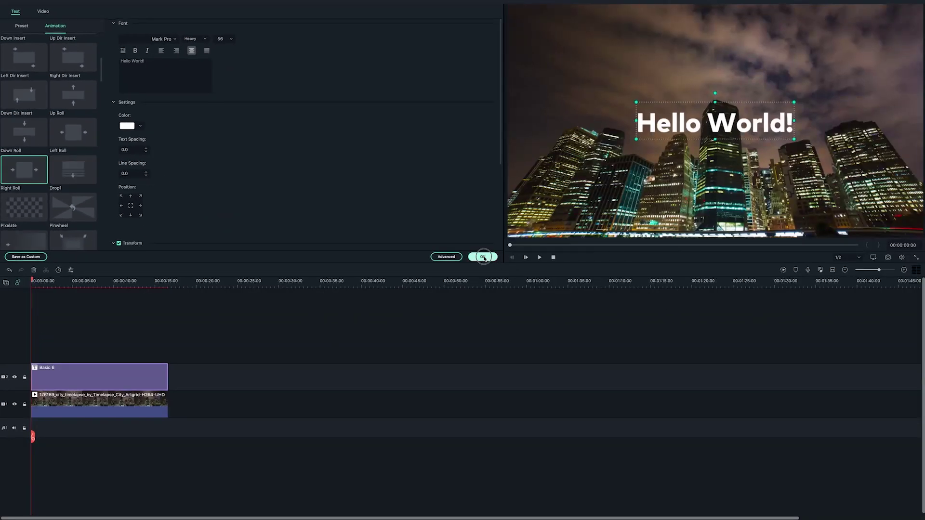
click(484, 258)
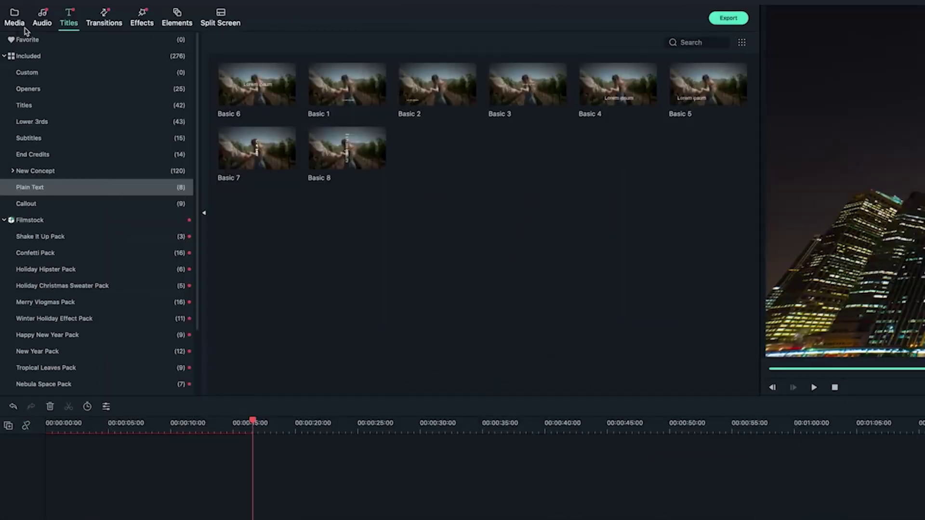
click(10, 13)
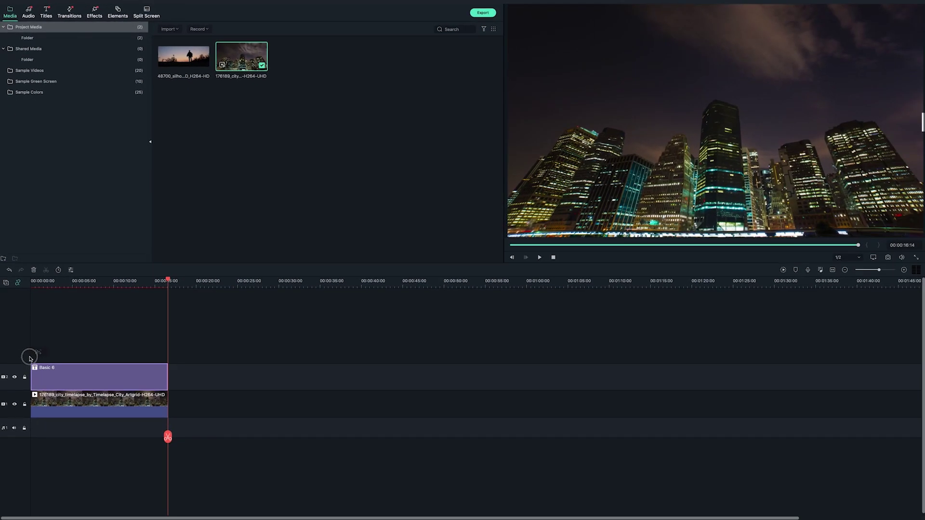
Place a second city clip on track 3 above the title and apply the Utility effect Image Mask
drag(29, 358, 30, 359)
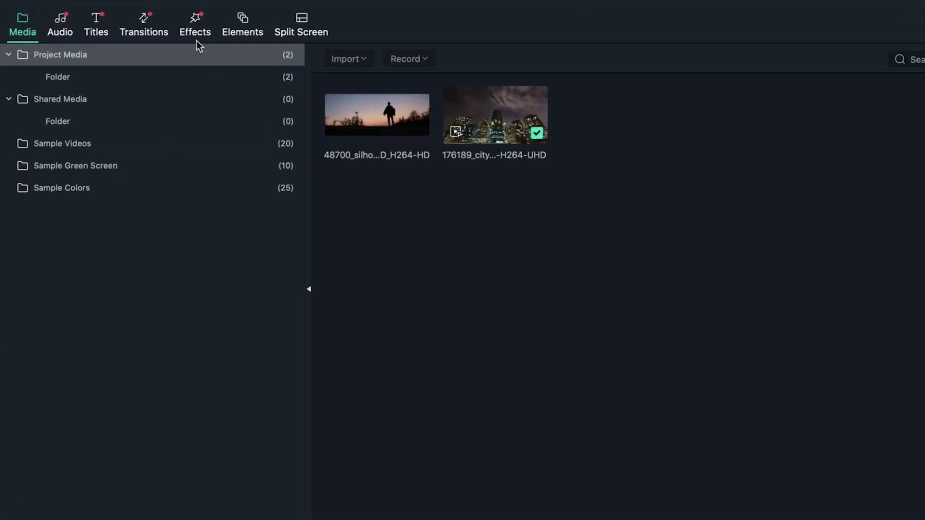
click(196, 21)
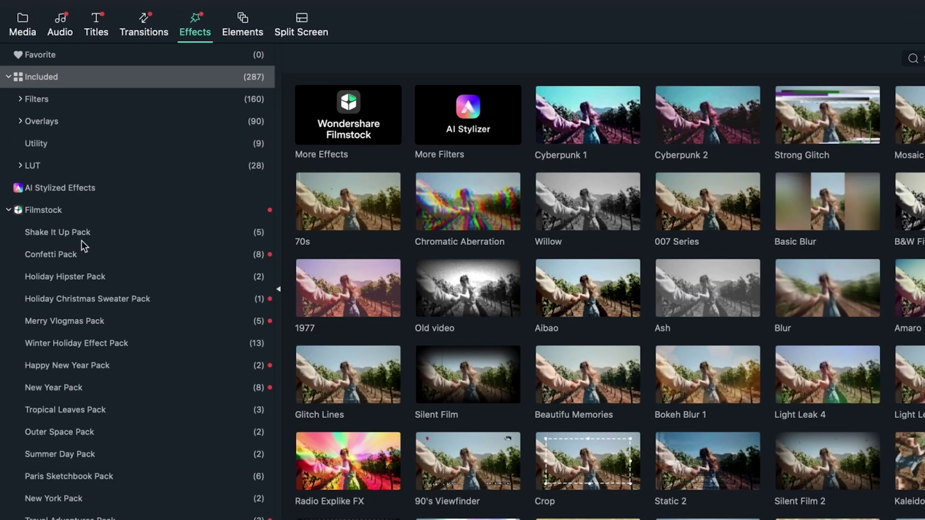
click(56, 141)
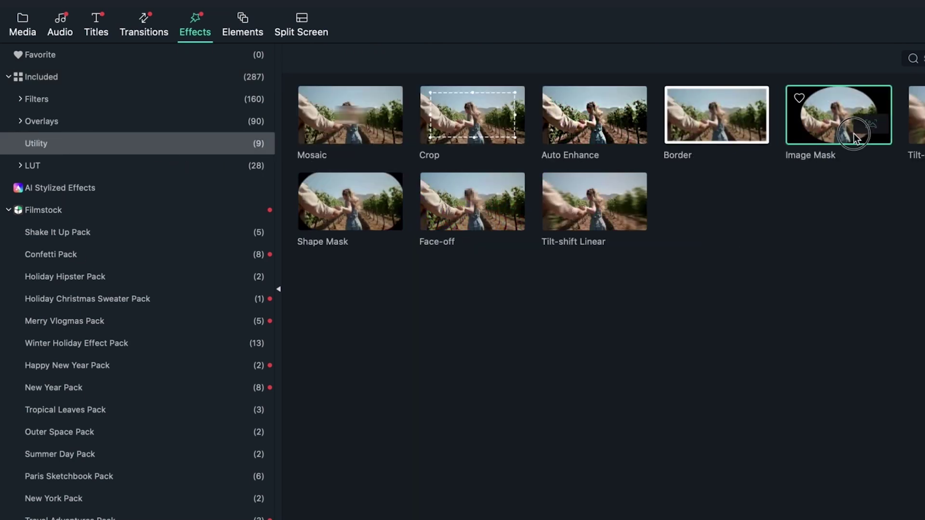
drag(853, 144, 209, 519)
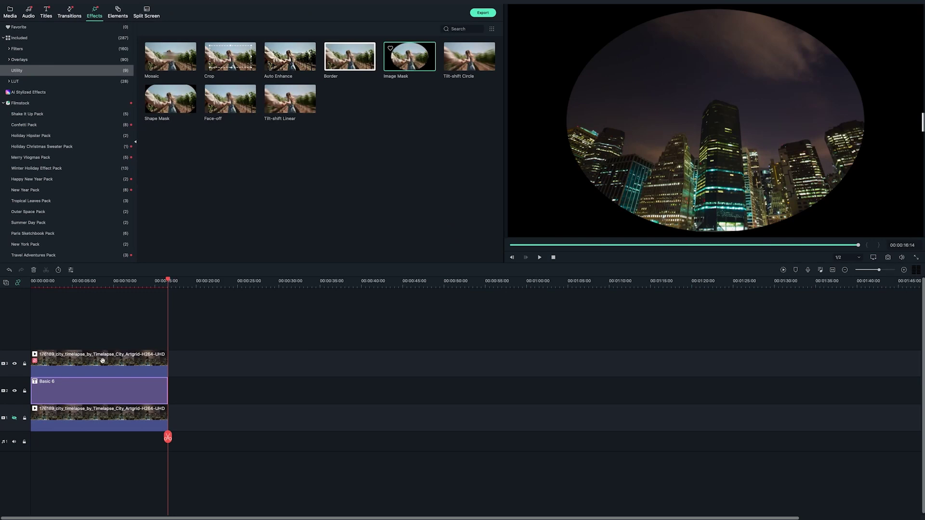
Make the mask a rectangle narrowed to a thin vertical strip over the central tower
double_click(103, 360)
scroll(241, 168, down, 10)
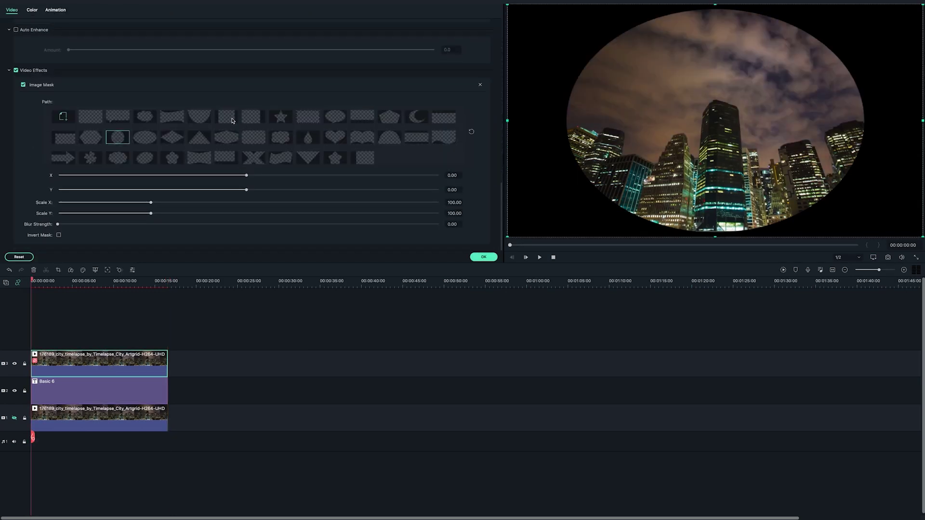
click(225, 119)
drag(154, 206, 73, 206)
drag(246, 175, 250, 177)
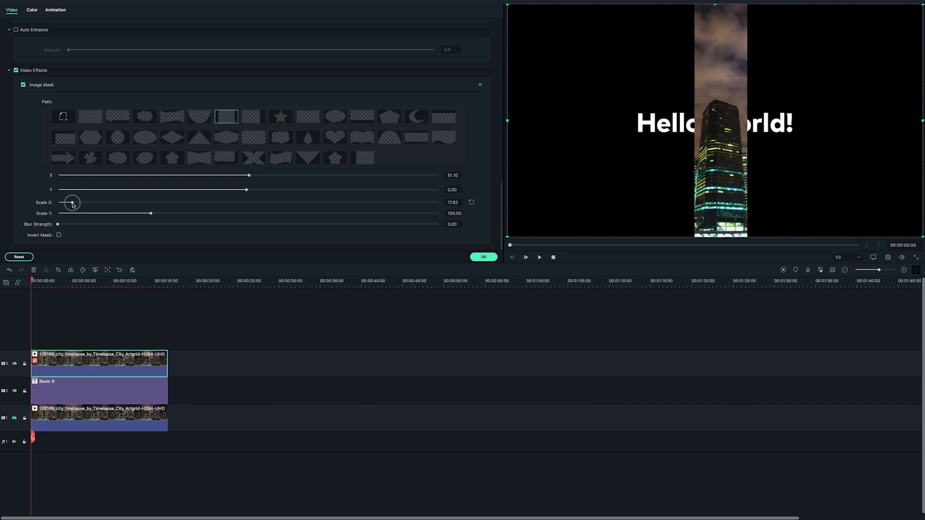
drag(73, 204, 69, 204)
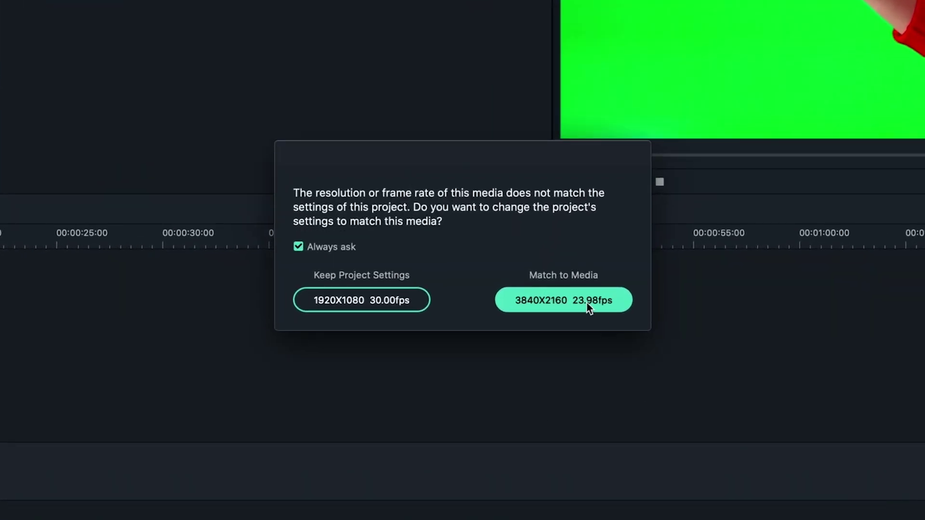
Match the project to the clip's 3840x2160 23.98fps settings and stack a second dancer copy above
click(589, 309)
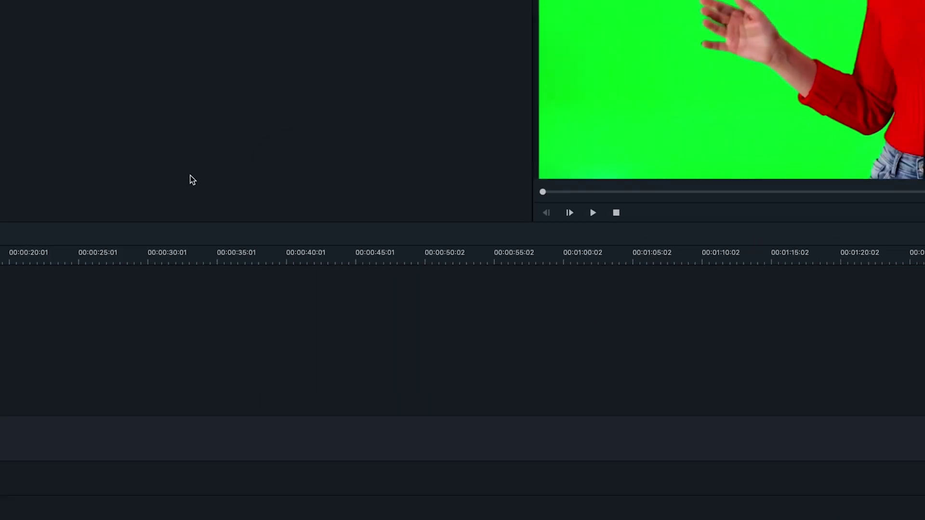
drag(158, 171, 87, 341)
drag(34, 367, 42, 370)
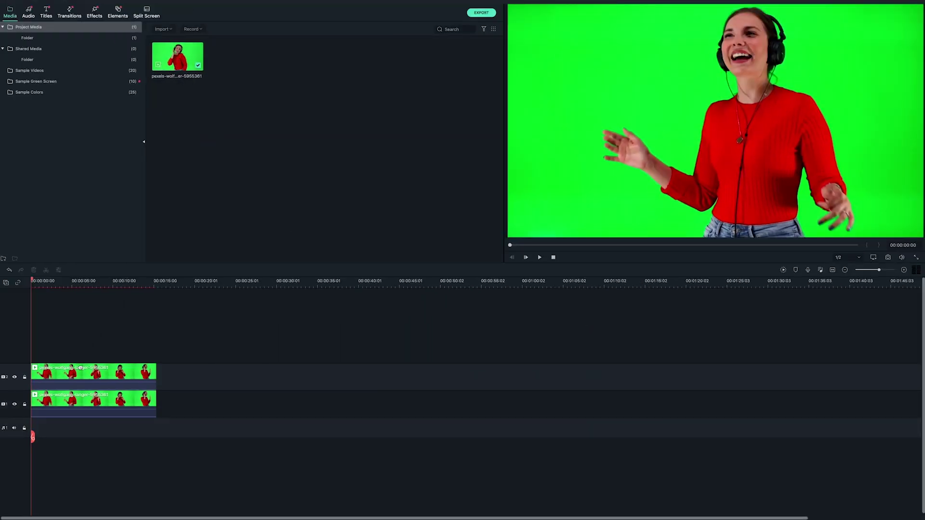
Set the top dancer clip's compositing blending mode to Difference
double_click(94, 373)
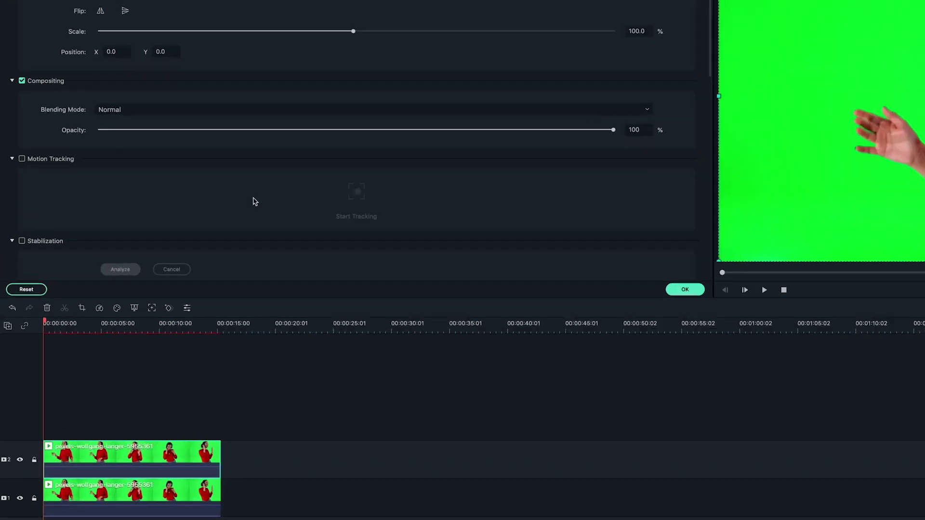
click(209, 131)
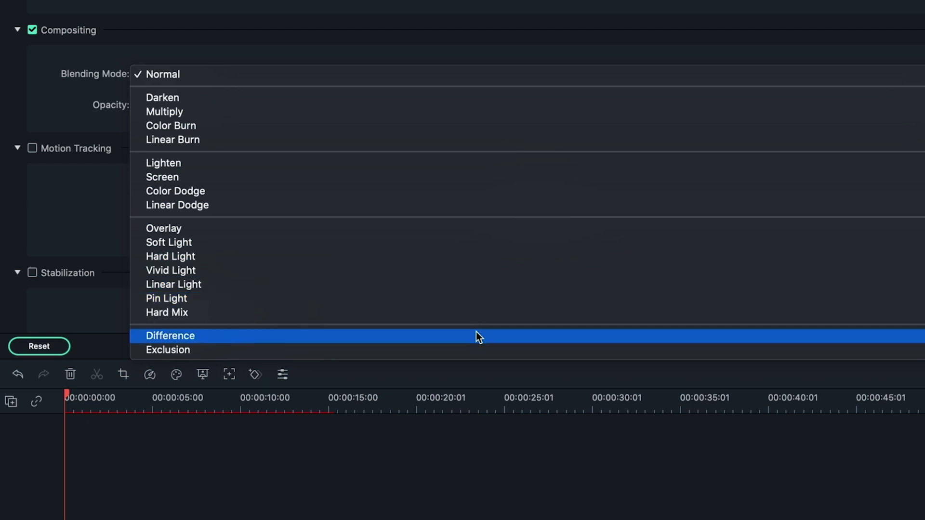
click(476, 334)
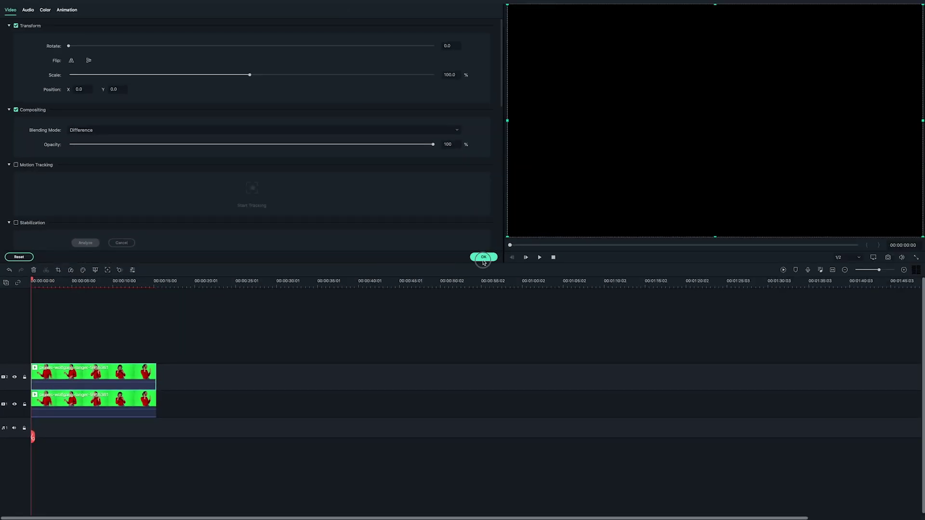
click(484, 257)
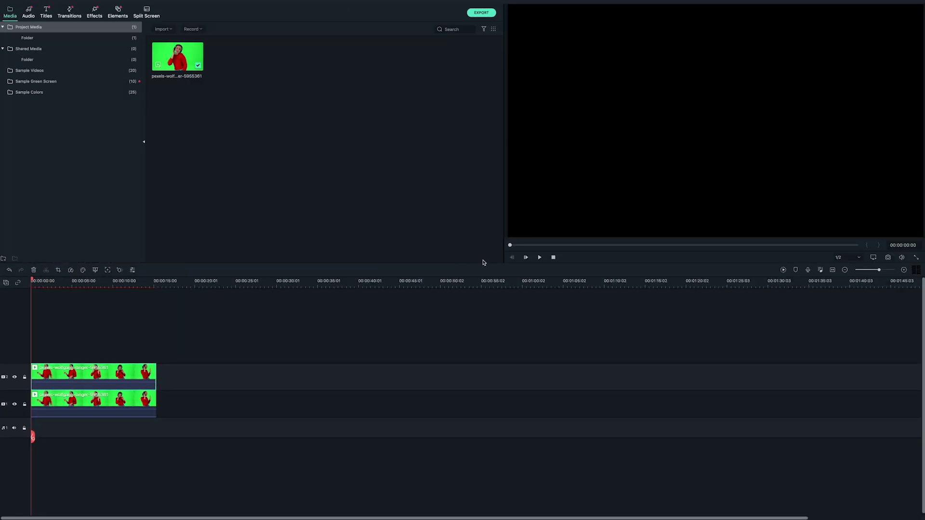
Search effects for 'pi' and apply Pixelated Edges to the top dancer clip
click(97, 17)
click(458, 29)
text(pi)
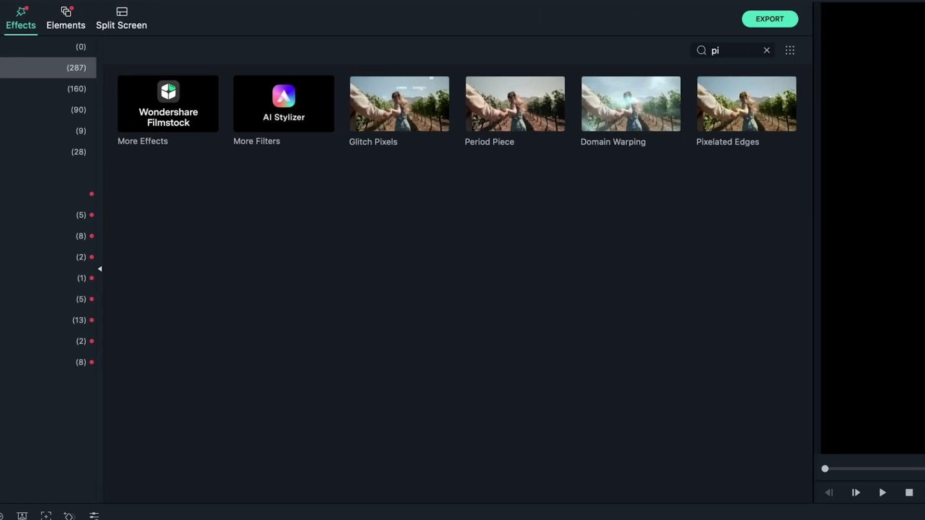
drag(776, 87, 729, 171)
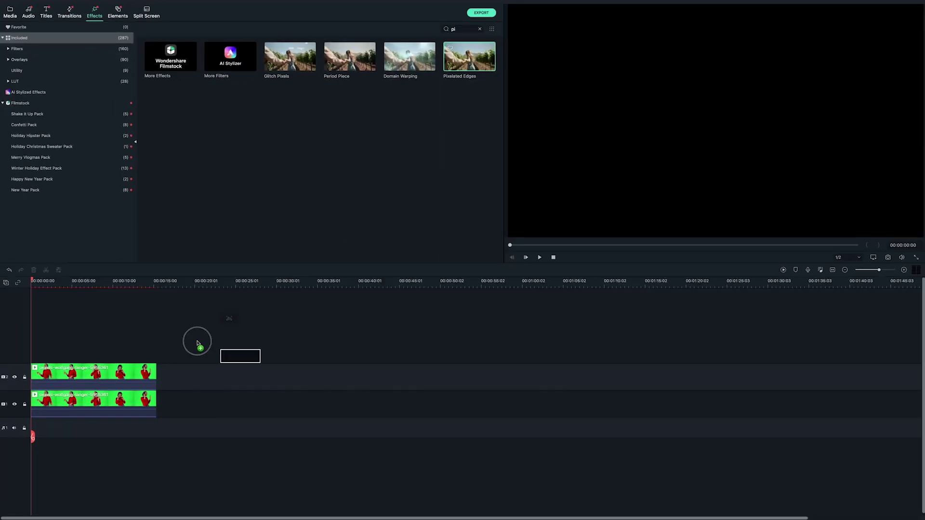
drag(174, 359, 103, 378)
Preview at 00:00:03:14 and change the Pixelated Edges outline colour to blue
click(60, 282)
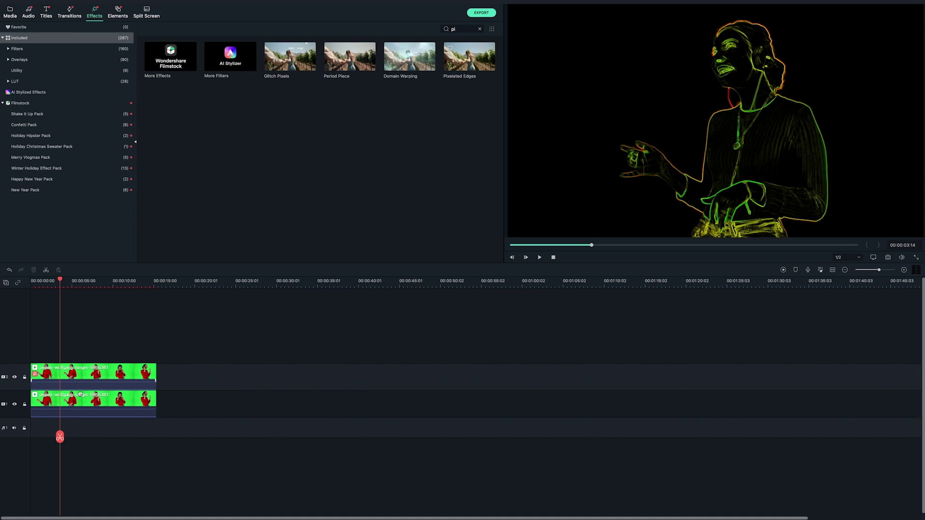
double_click(89, 369)
scroll(226, 203, down, 10)
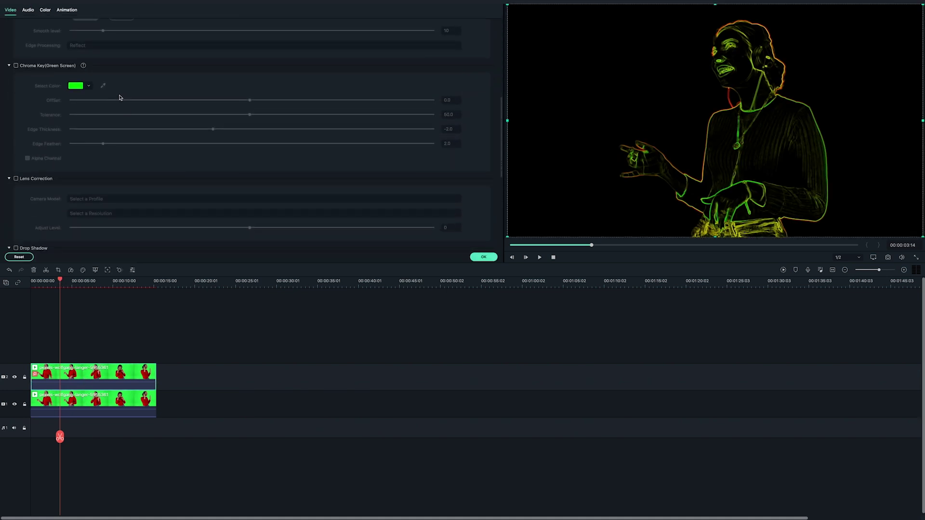
scroll(115, 98, down, 6)
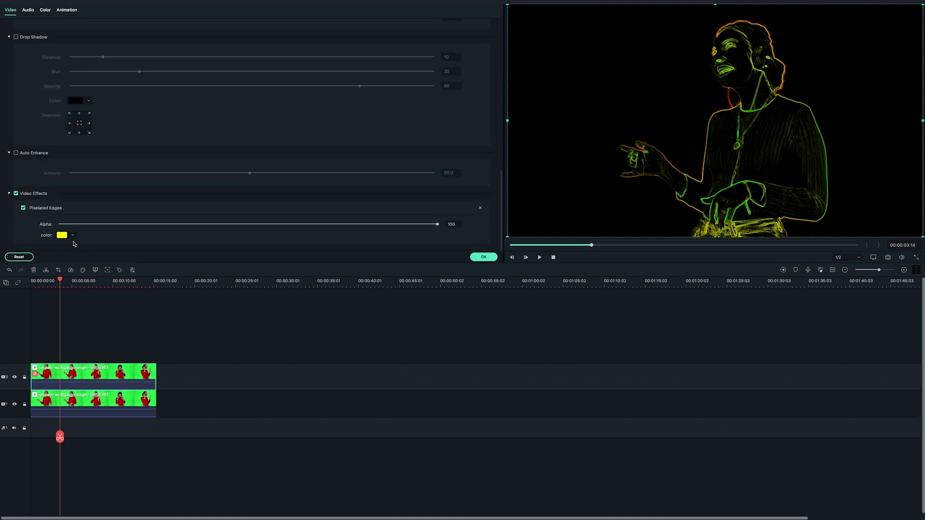
click(73, 236)
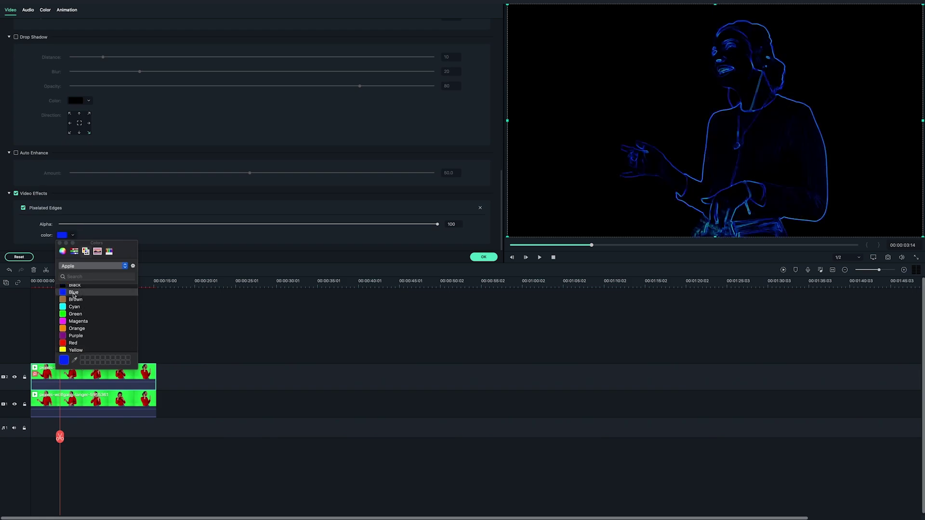